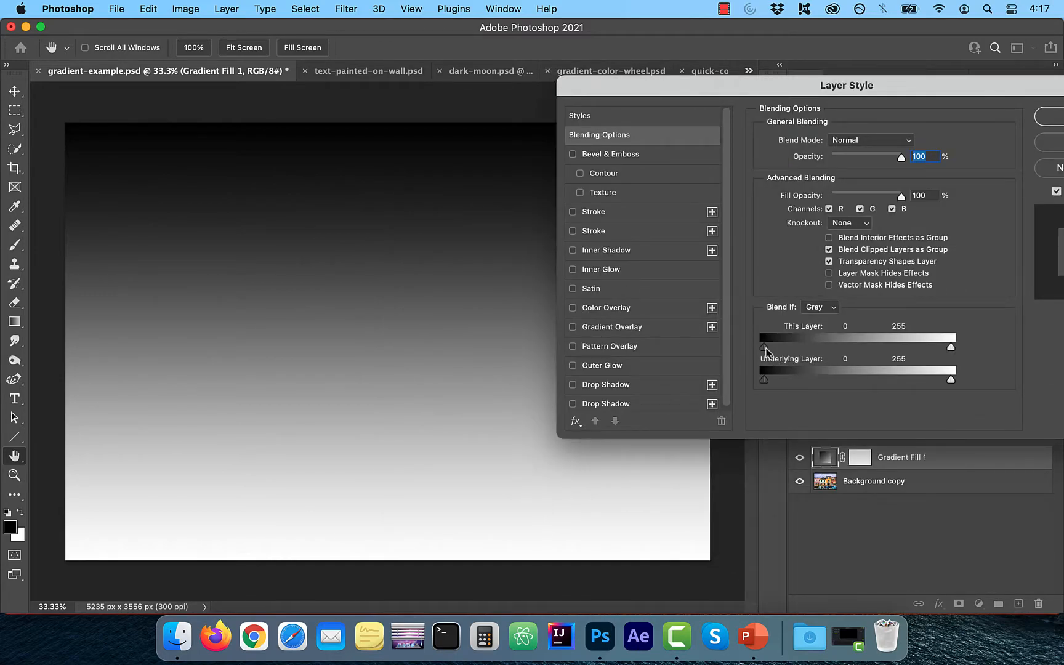
Step: Review the gradient fill's Blend If channel options and its This Layer and Underlying Layer sliders
click(833, 308)
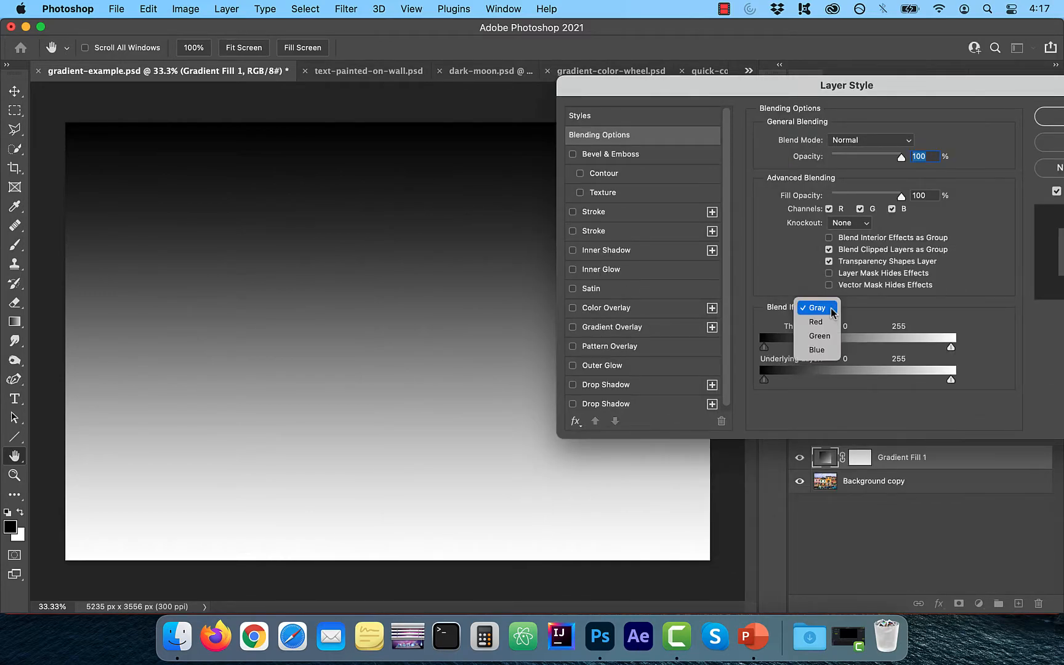
click(861, 307)
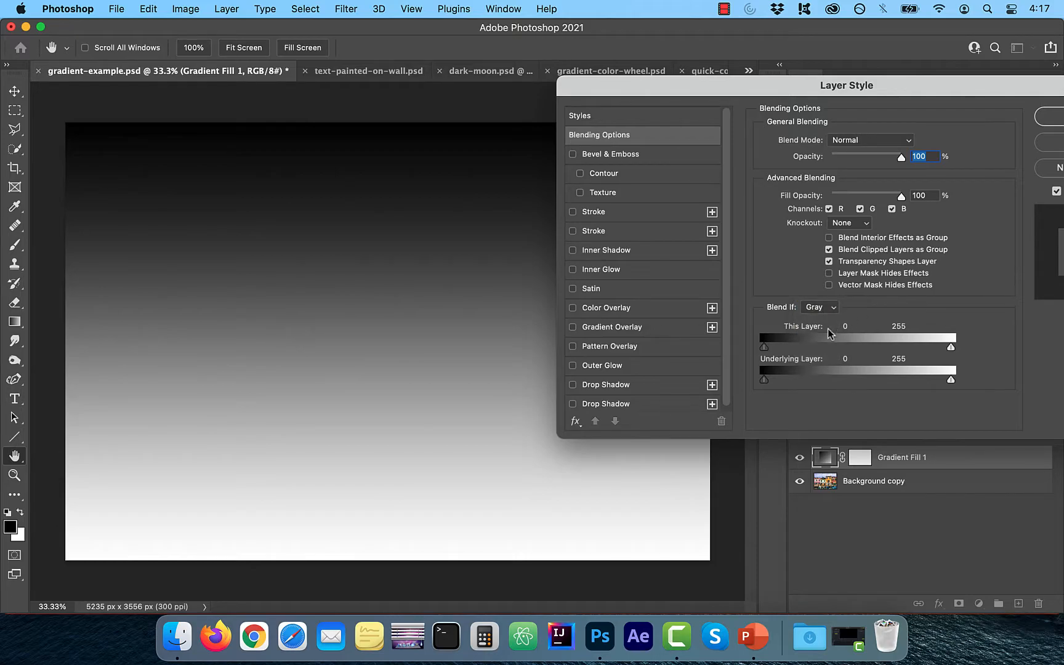
mouse_move(766, 351)
mouse_down()
mouse_move(798, 351)
mouse_move(750, 355)
mouse_up()
mouse_move(951, 349)
mouse_down()
mouse_move(913, 350)
mouse_move(967, 347)
mouse_up()
mouse_move(764, 380)
mouse_down()
mouse_move(790, 381)
mouse_move(750, 391)
mouse_up()
drag(951, 380, 930, 383)
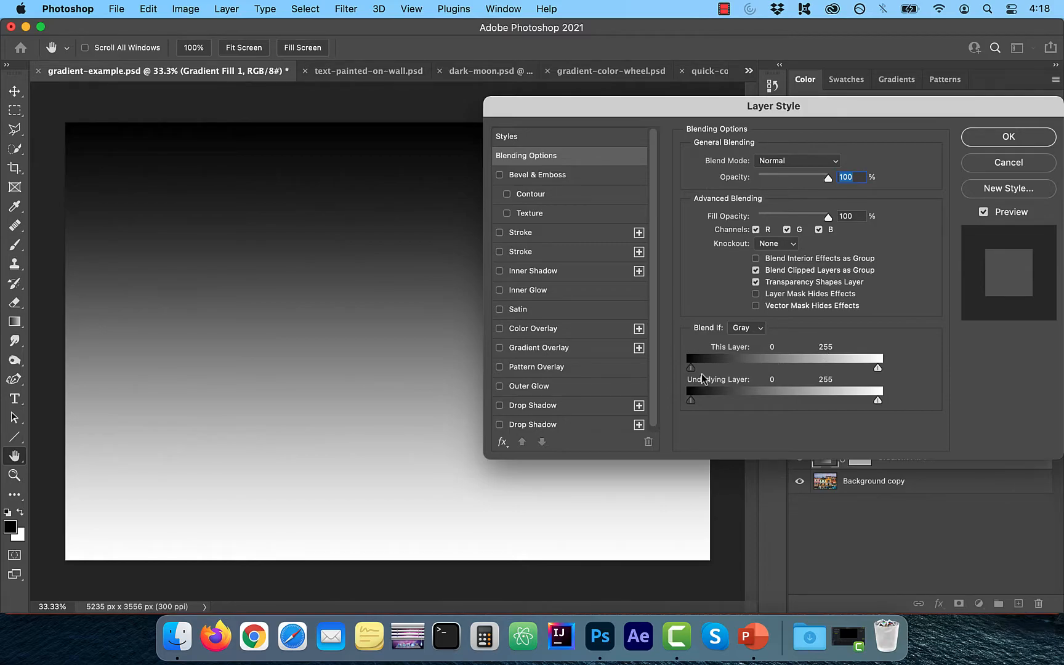
Step: Try the gradient fill's Blend If This Layer range with the black point at 128, and with the white point lowered to mid-range
drag(691, 368, 784, 366)
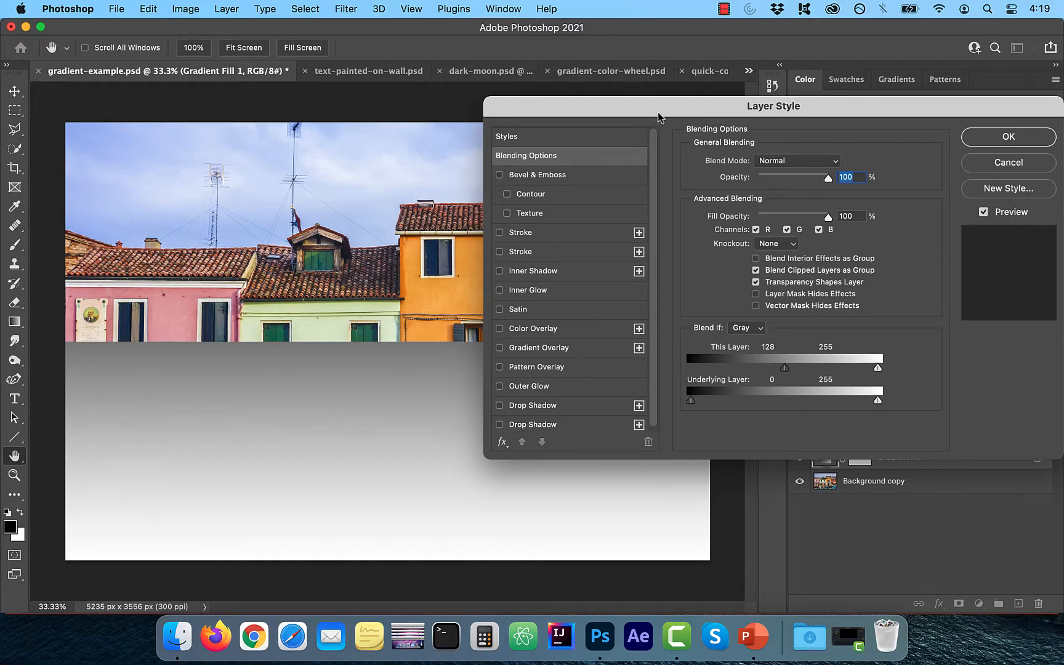
drag(658, 112, 659, 75)
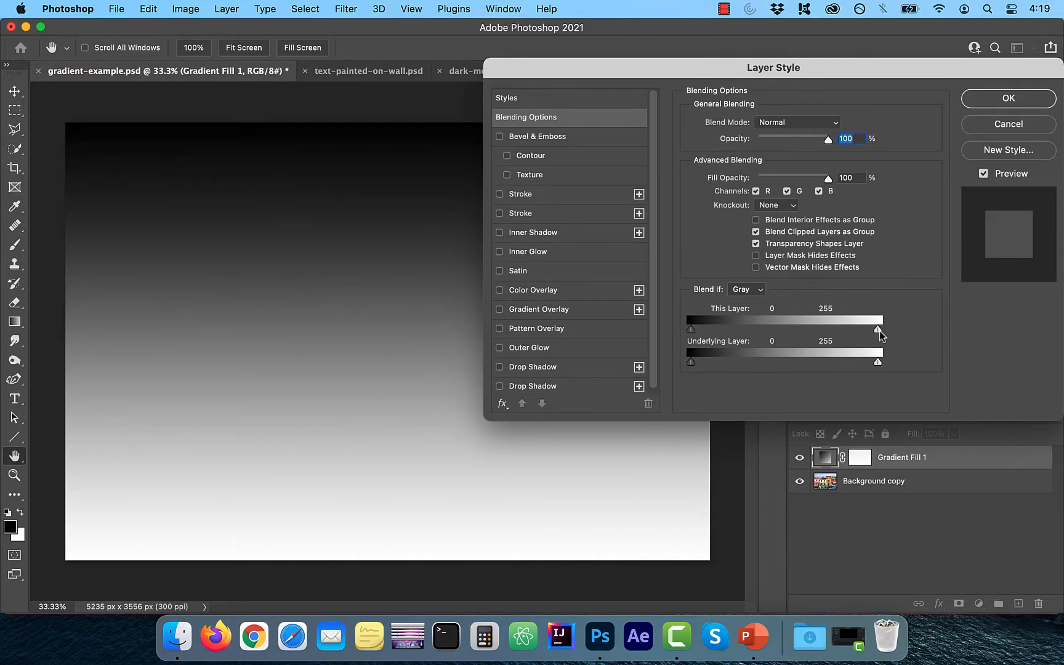
drag(877, 330, 784, 333)
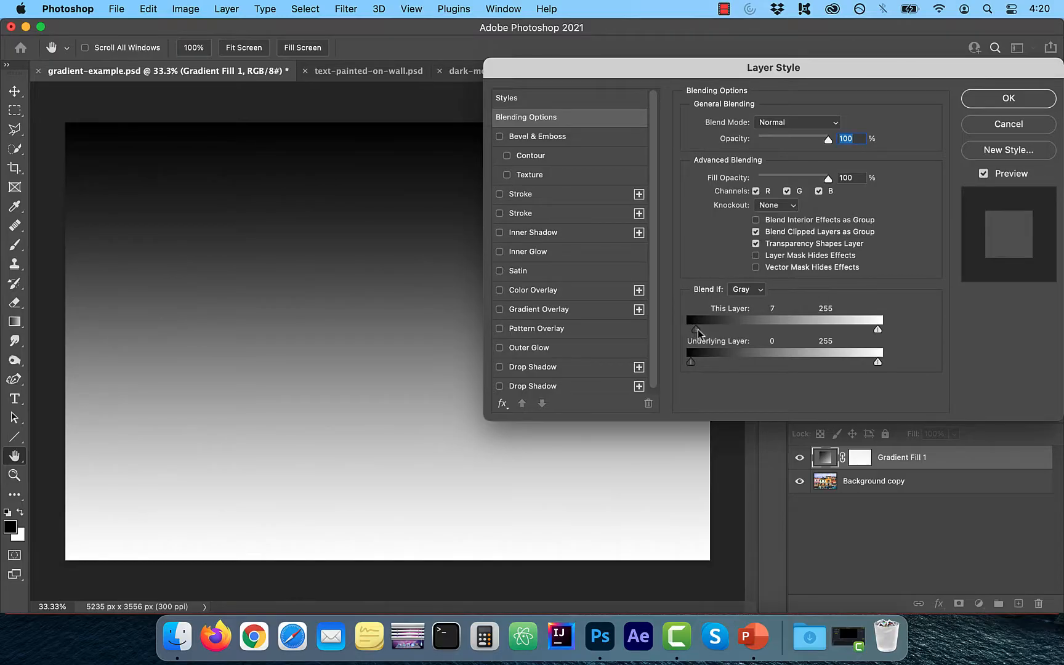
Step: Raise the gradient fill's This Layer black point to 10 and extend it to about the middle of the tonal range
drag(698, 329, 697, 329)
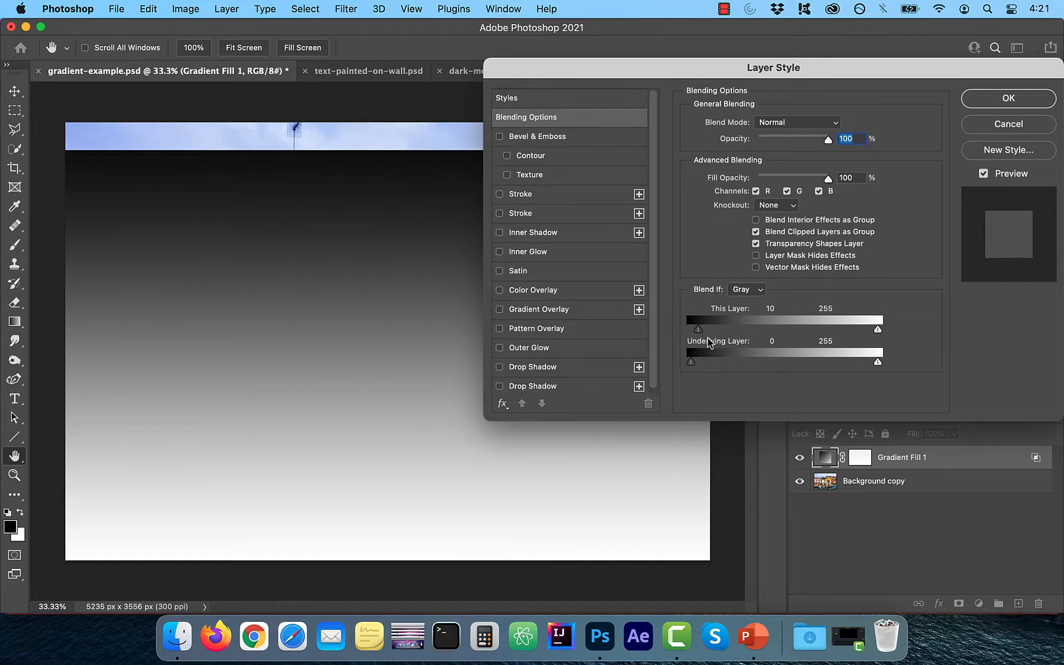
drag(700, 331, 786, 333)
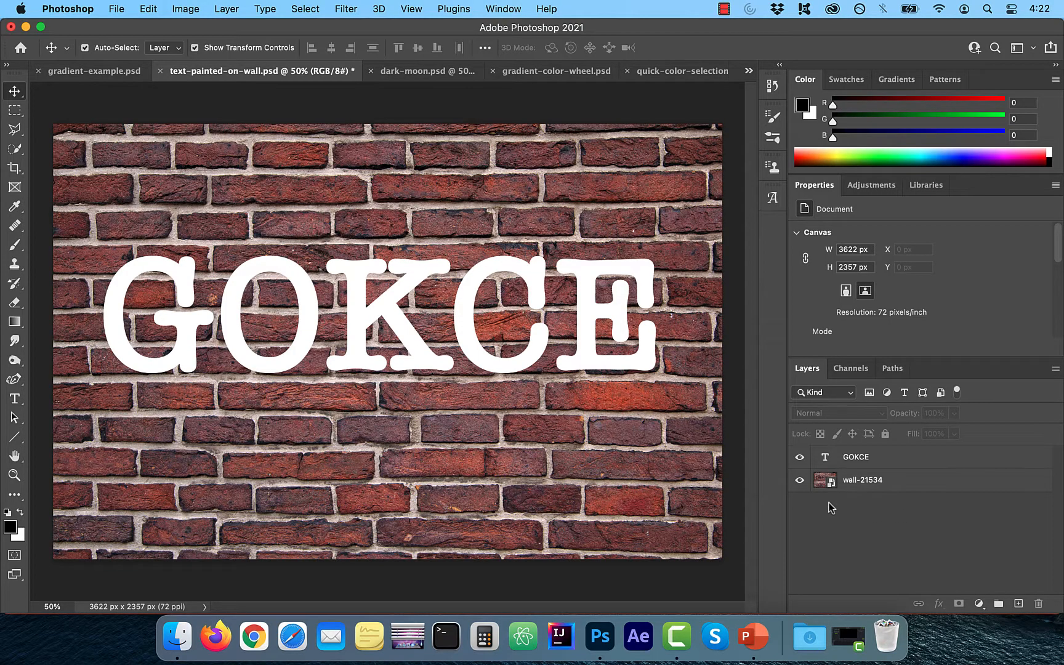
Step: Check what the brick wall and text layers contribute by hiding and showing each one
click(799, 480)
click(799, 480)
click(799, 457)
click(799, 458)
Step: In the text layer's blending options, set the Blend If Underlying Layer range to 81 and 174
click(920, 466)
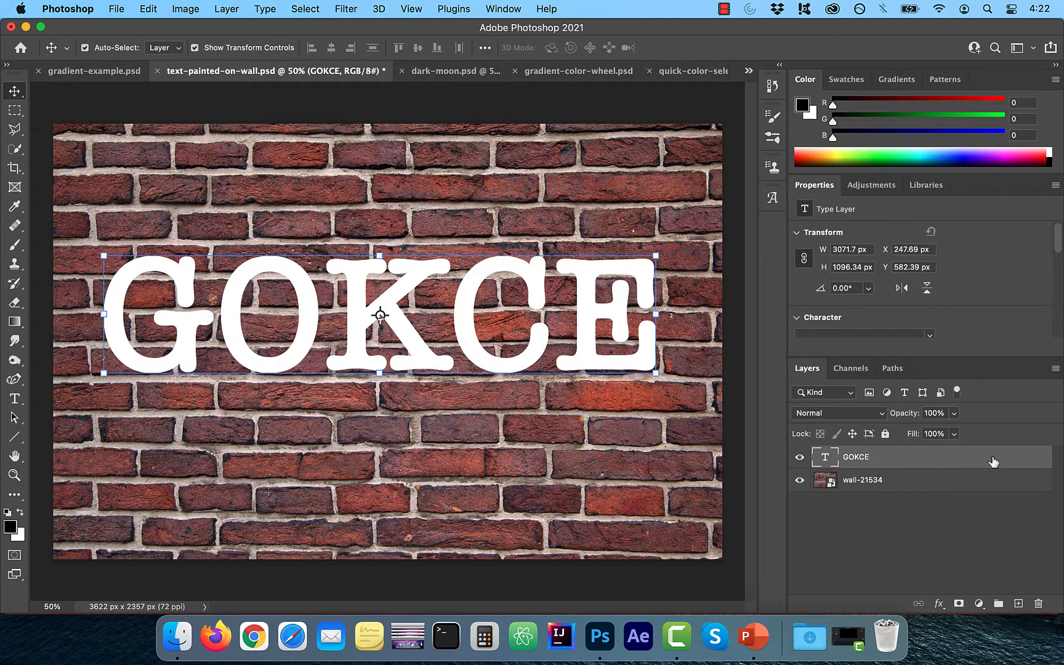
click(939, 603)
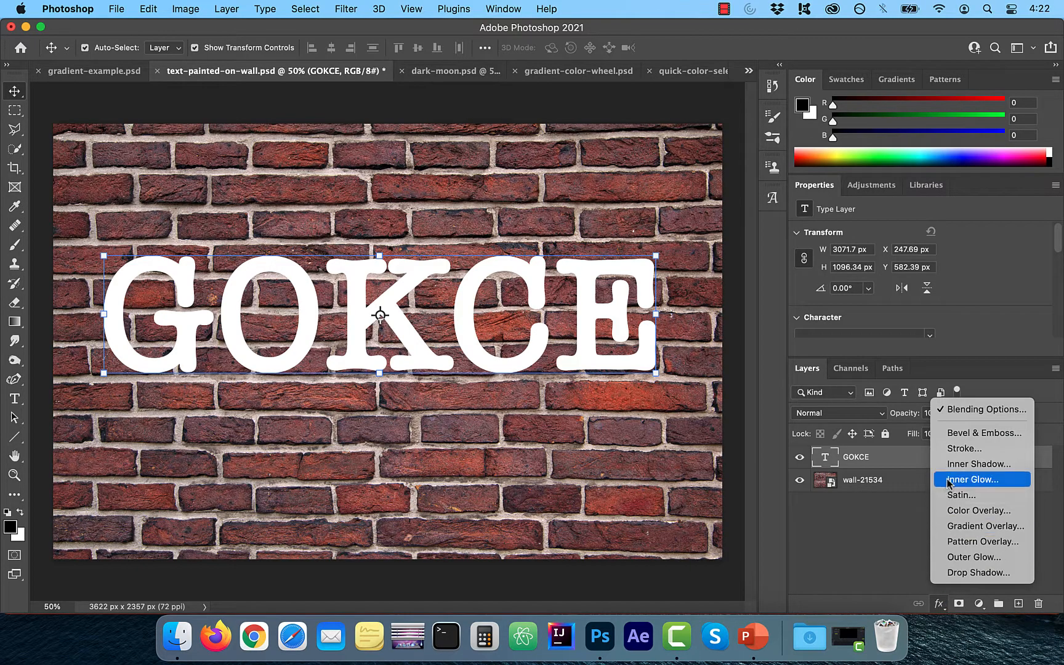
click(952, 409)
drag(762, 444, 820, 450)
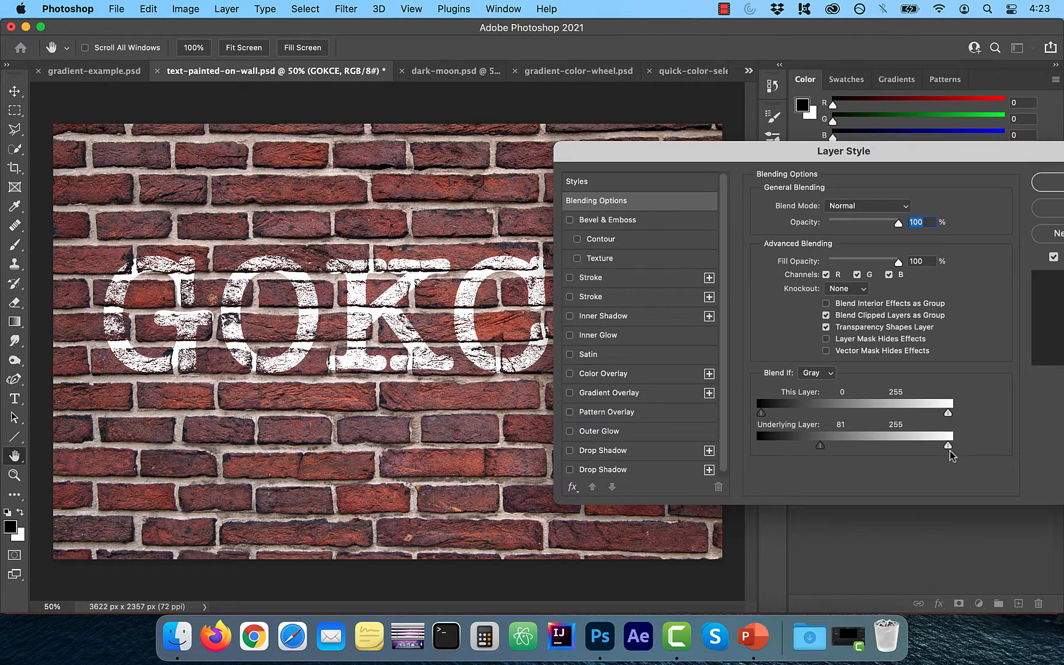
drag(948, 446, 890, 454)
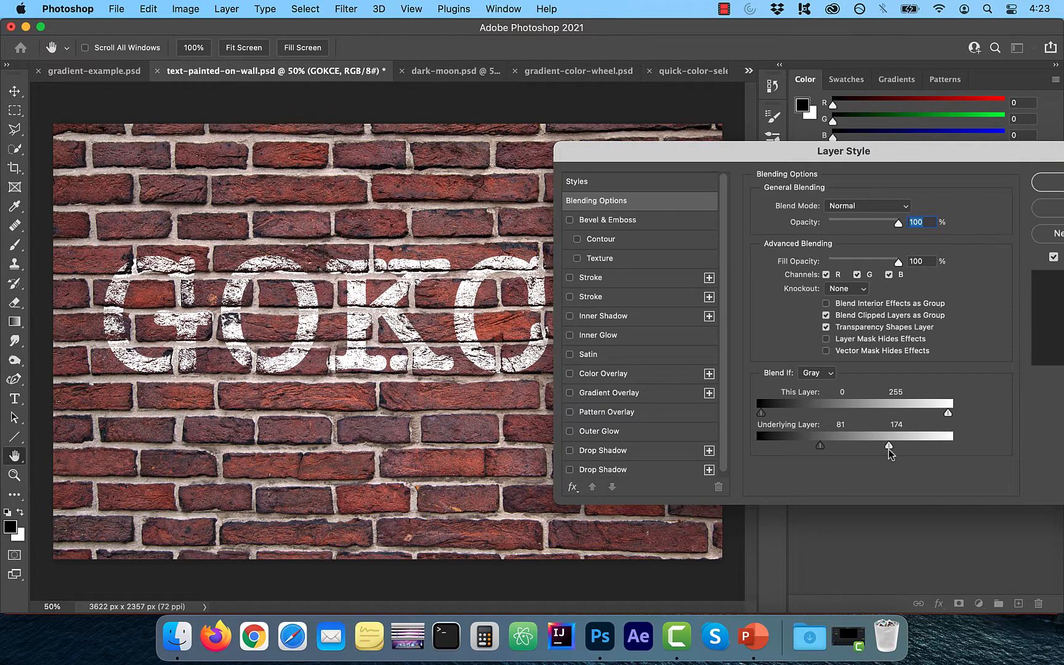
Step: Split the text layer's Underlying Layer sliders to 52 / 105 and 169 / 190 for a softer blend with the bricks
drag(819, 448, 885, 452)
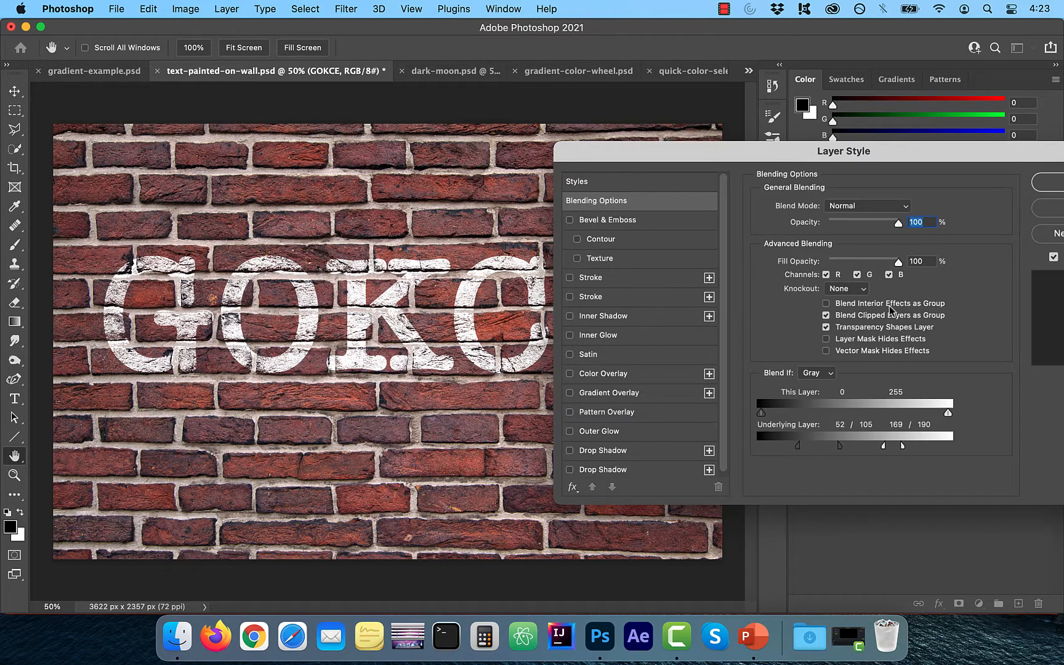
mouse_move(894, 264)
mouse_down()
mouse_move(883, 263)
mouse_move(900, 264)
mouse_up()
drag(925, 163, 855, 182)
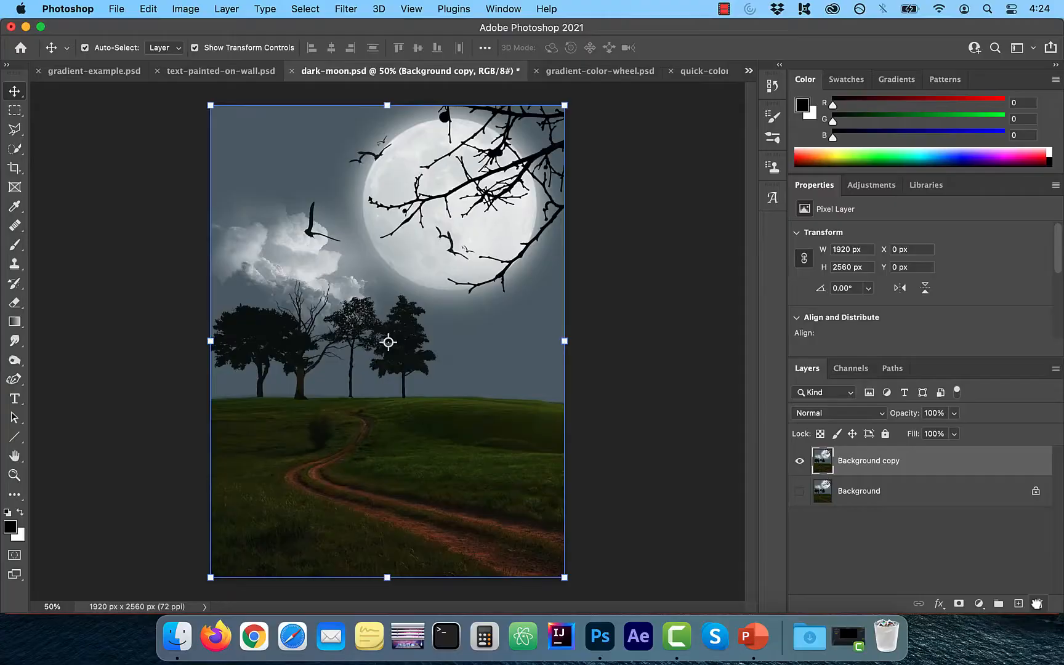
Step: Add an Exposure adjustment layer above the Background copy layer and set its exposure to 1
click(906, 543)
click(878, 470)
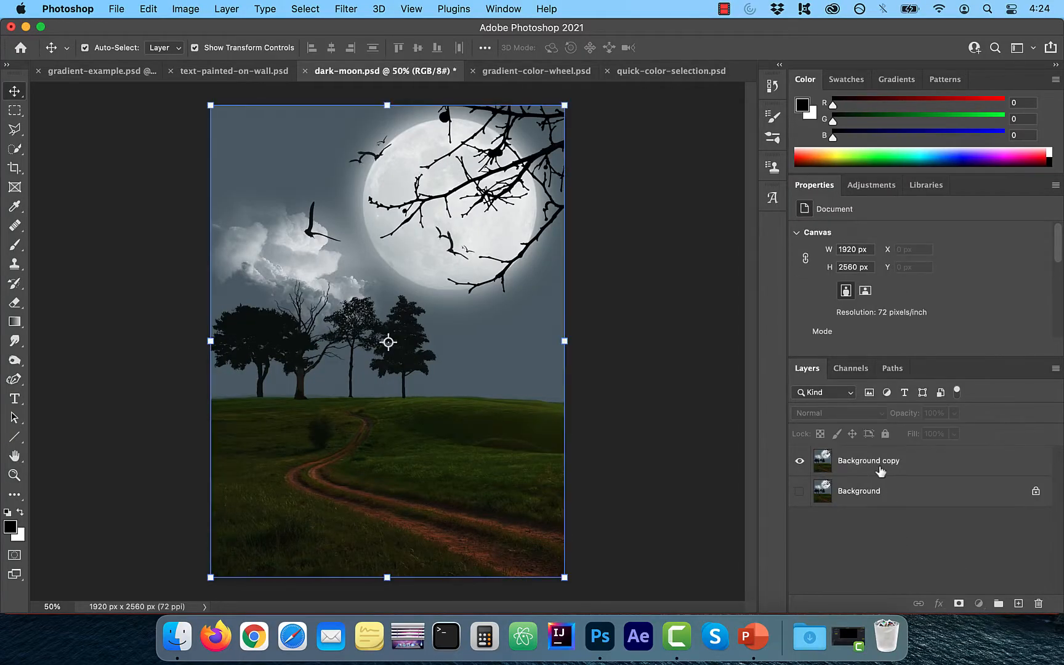
click(885, 529)
click(874, 185)
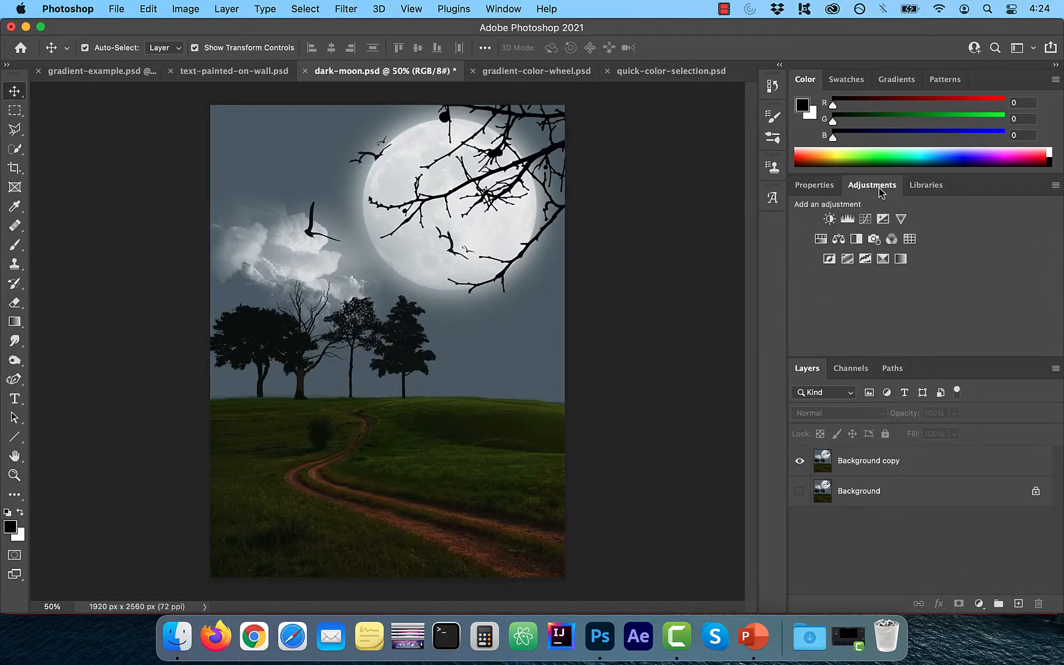
click(881, 219)
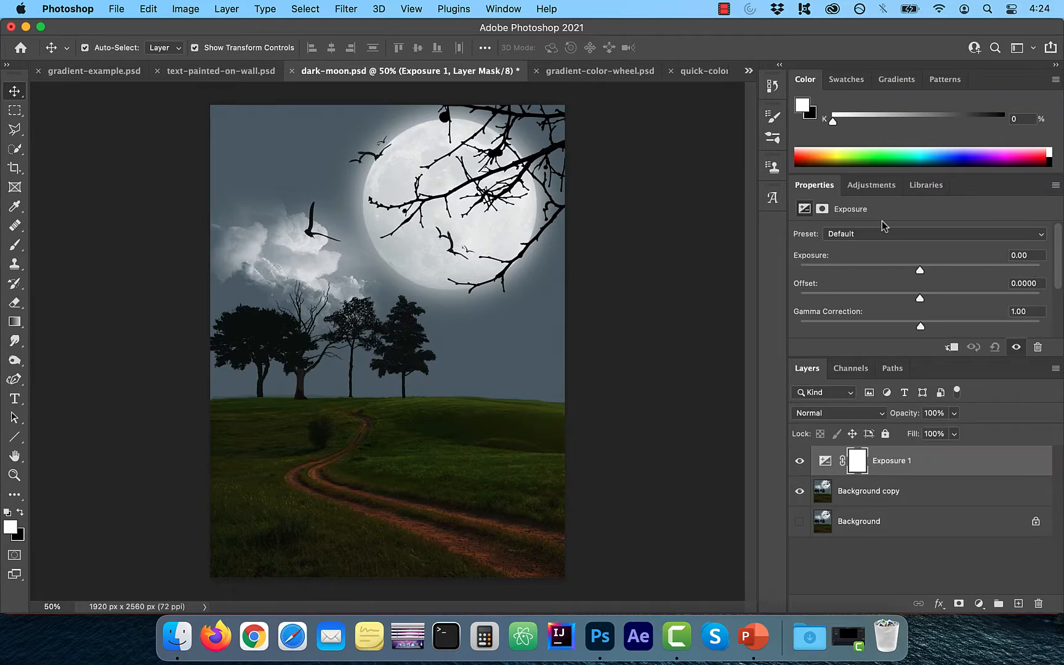
click(984, 254)
text(1)
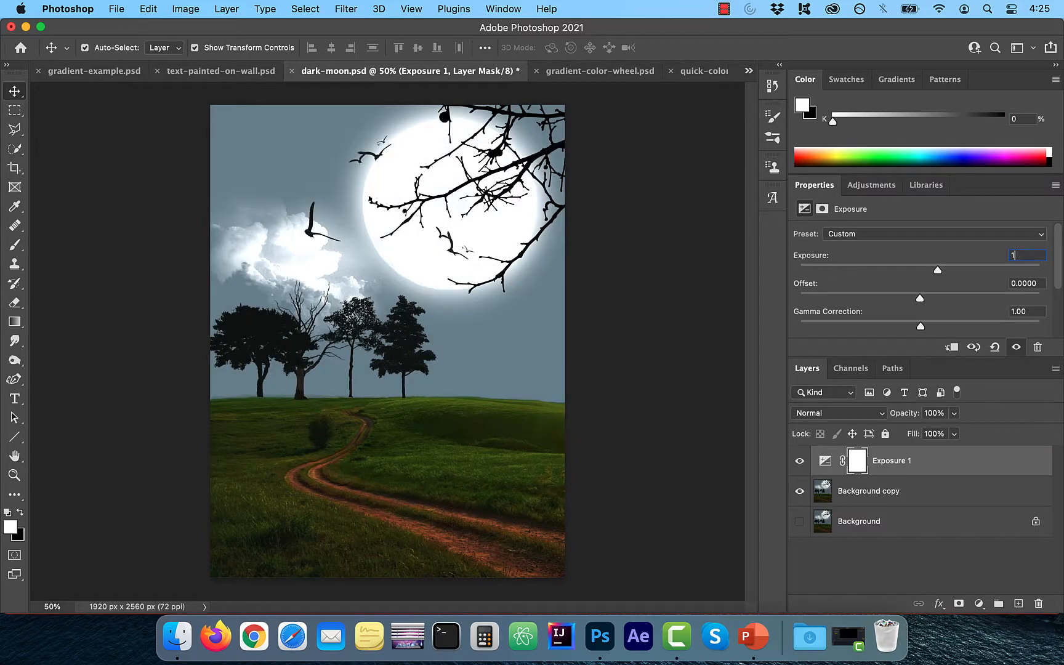
click(914, 581)
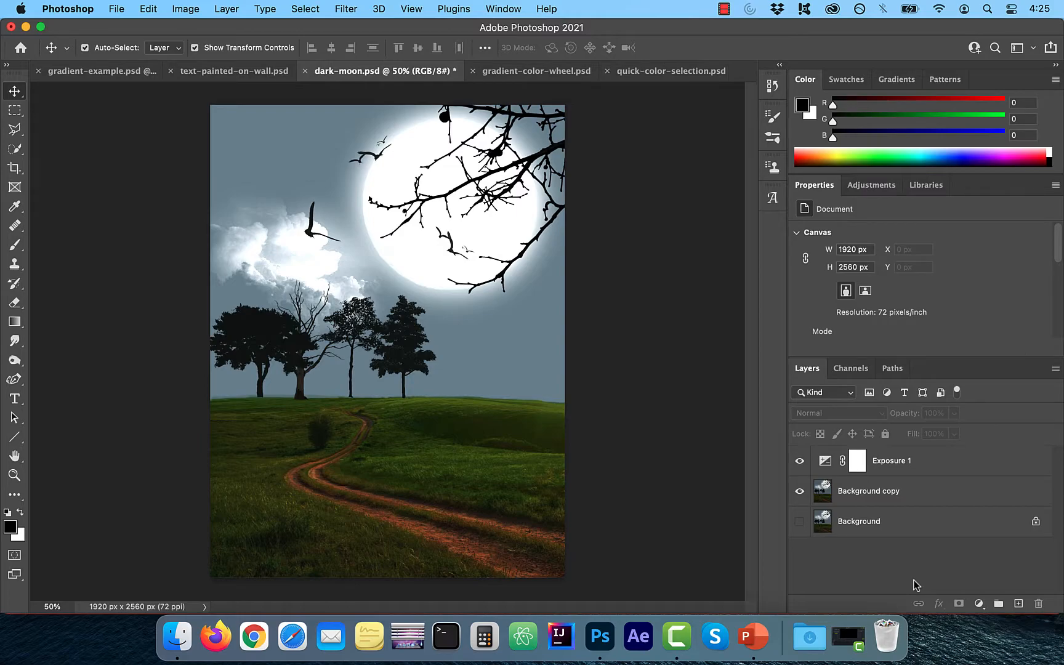
Step: Duplicate the Exposure adjustment layer, naming the lower one "with blendif" and the upper one "without blendif"
drag(888, 467, 1017, 602)
double_click(885, 496)
text(with blendif)
double_click(891, 461)
text(without blendif)
click(879, 581)
Step: Hide the "without blendif" layer and split the Underlying Layer black point of the "with blendif" layer to 72 / 103
click(799, 460)
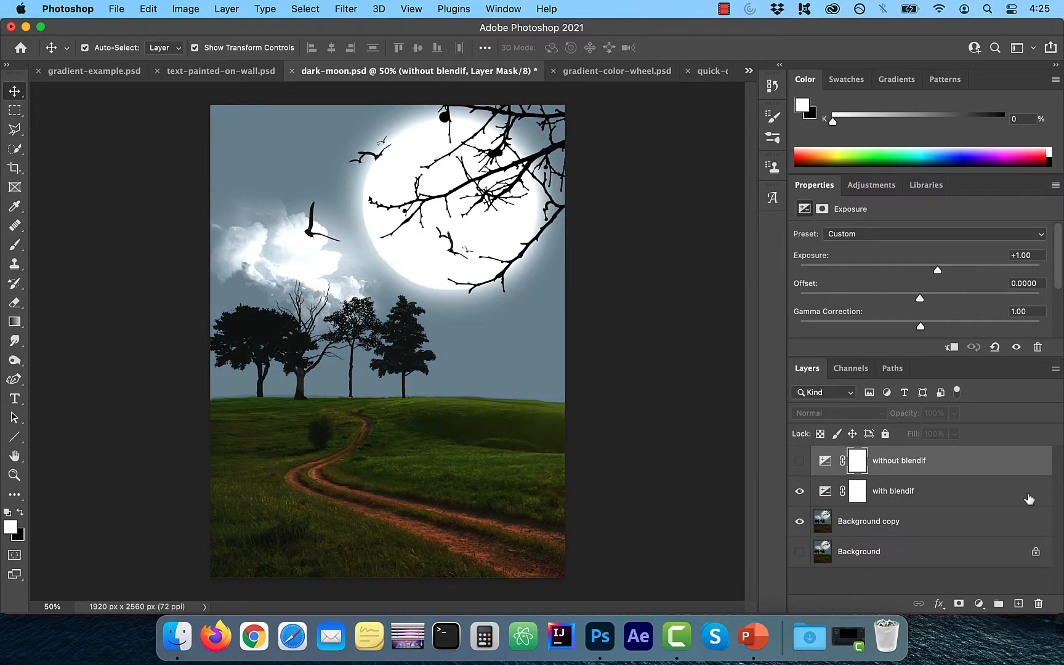
double_click(1028, 498)
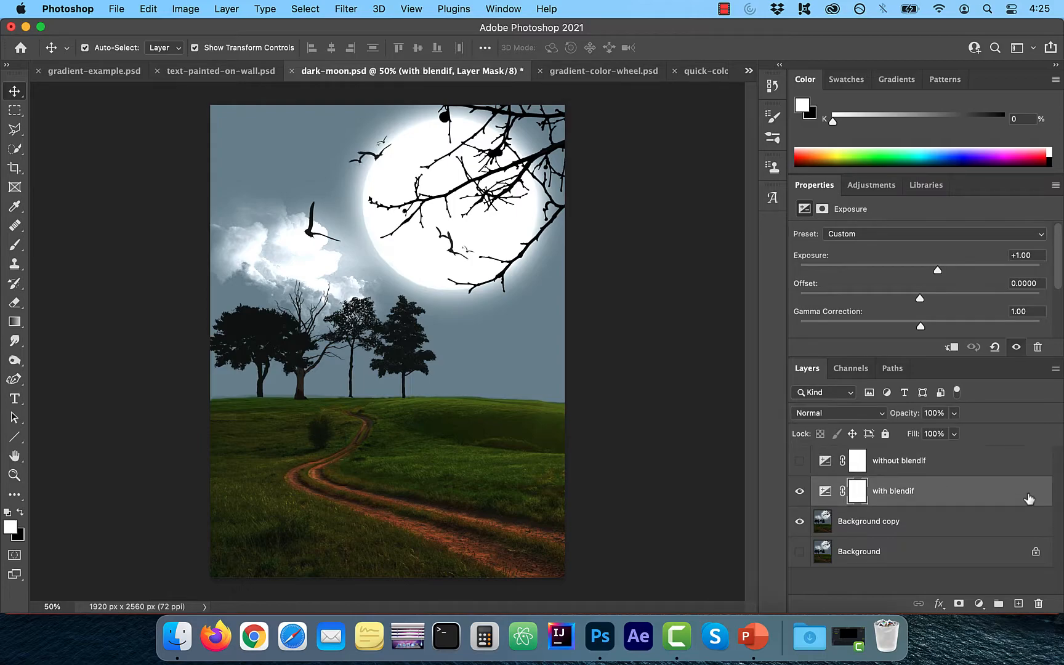
drag(643, 176, 737, 159)
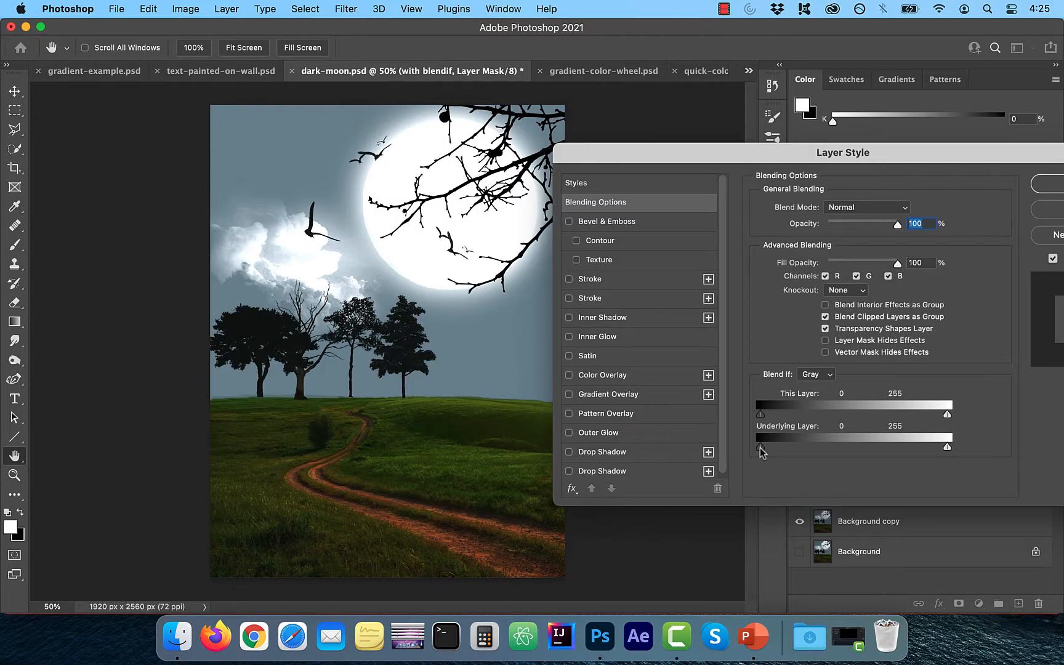
drag(764, 448, 808, 450)
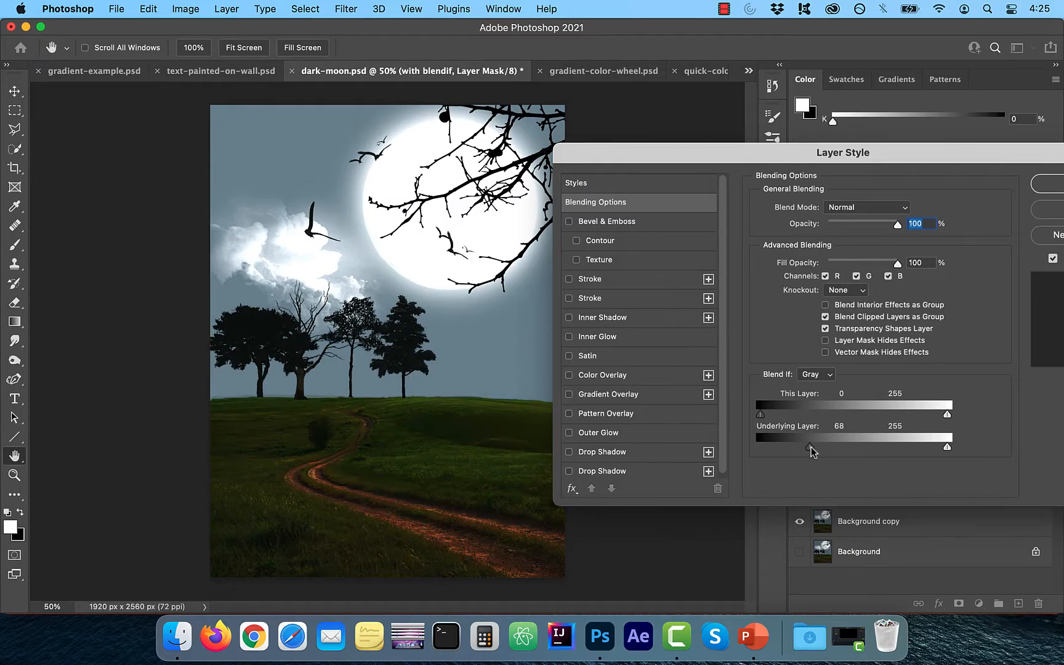
drag(812, 448, 829, 449)
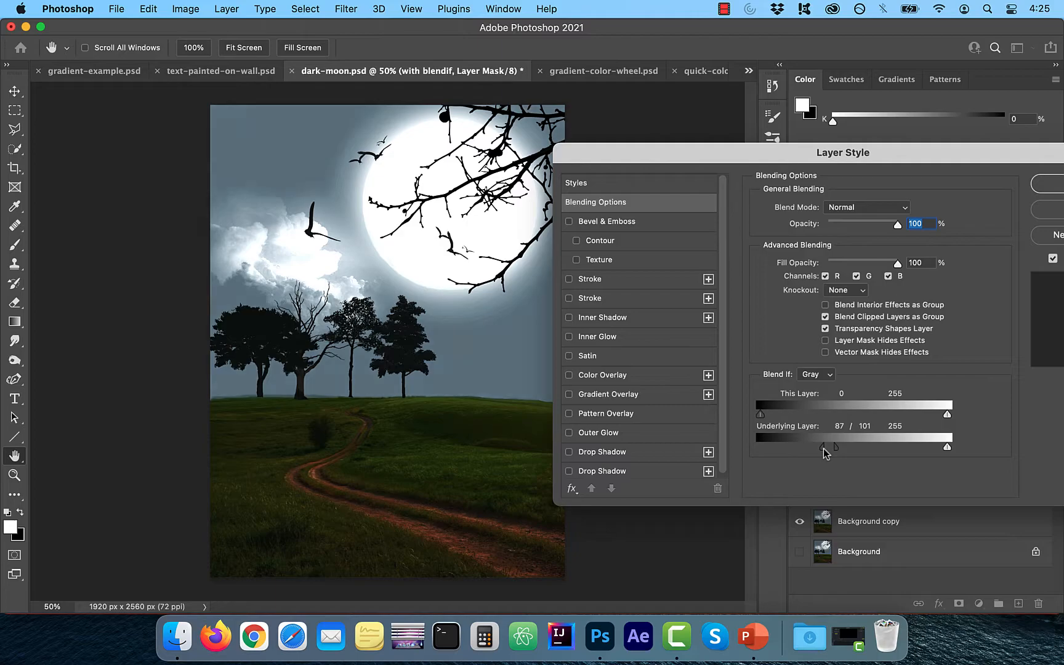
mouse_move(835, 448)
mouse_down()
mouse_move(818, 447)
mouse_move(835, 449)
mouse_up()
Step: Compare the image with the Blend If settings previewed off and on, and apply them to the "with blendif" layer
click(1052, 261)
click(1051, 261)
click(1052, 261)
click(1051, 261)
click(1052, 260)
click(1052, 260)
click(1052, 260)
click(1052, 260)
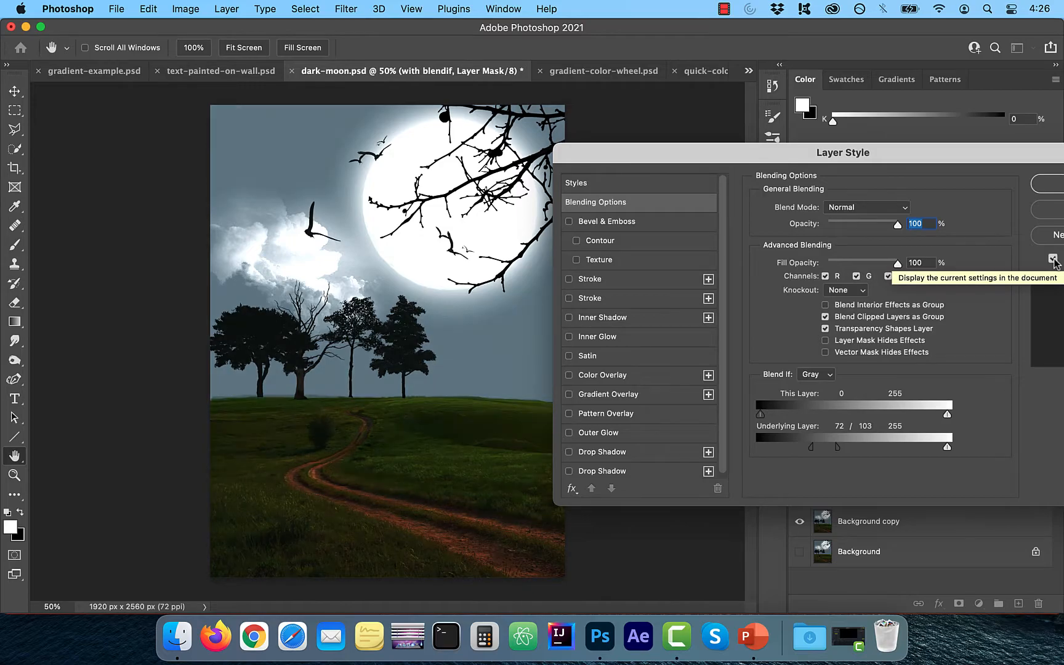
click(1052, 260)
click(1052, 260)
click(1052, 260)
click(1052, 260)
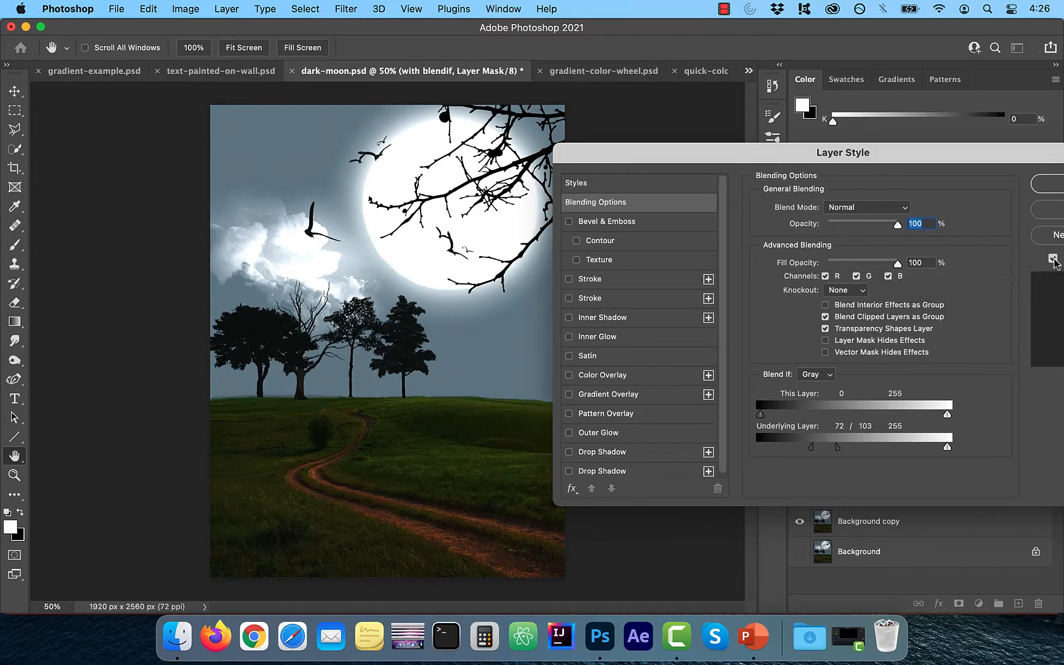
drag(1006, 154, 914, 173)
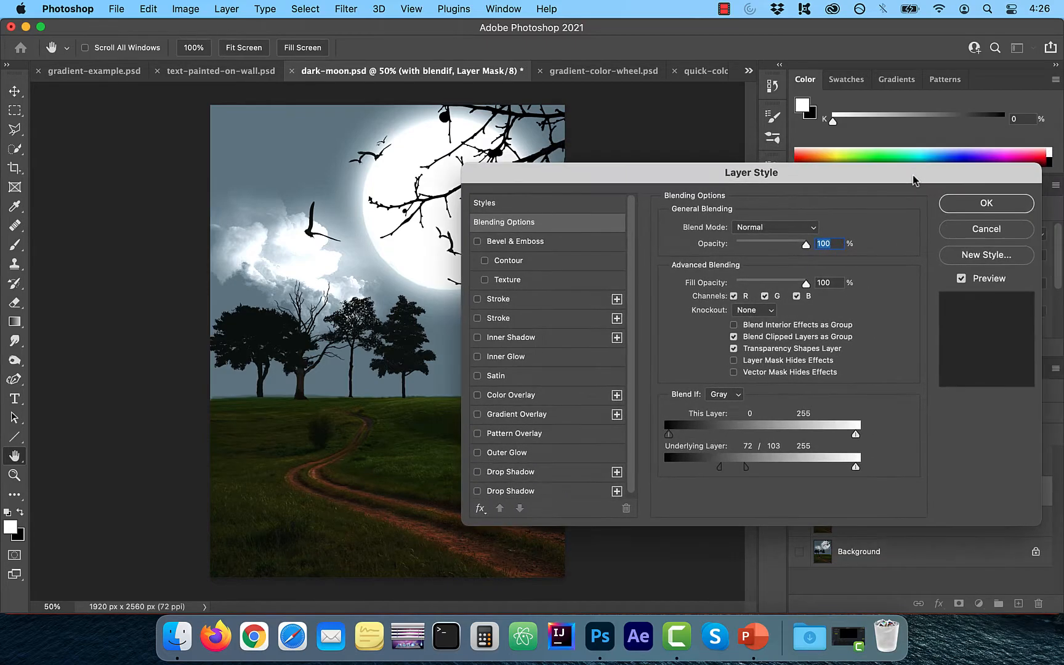
click(986, 204)
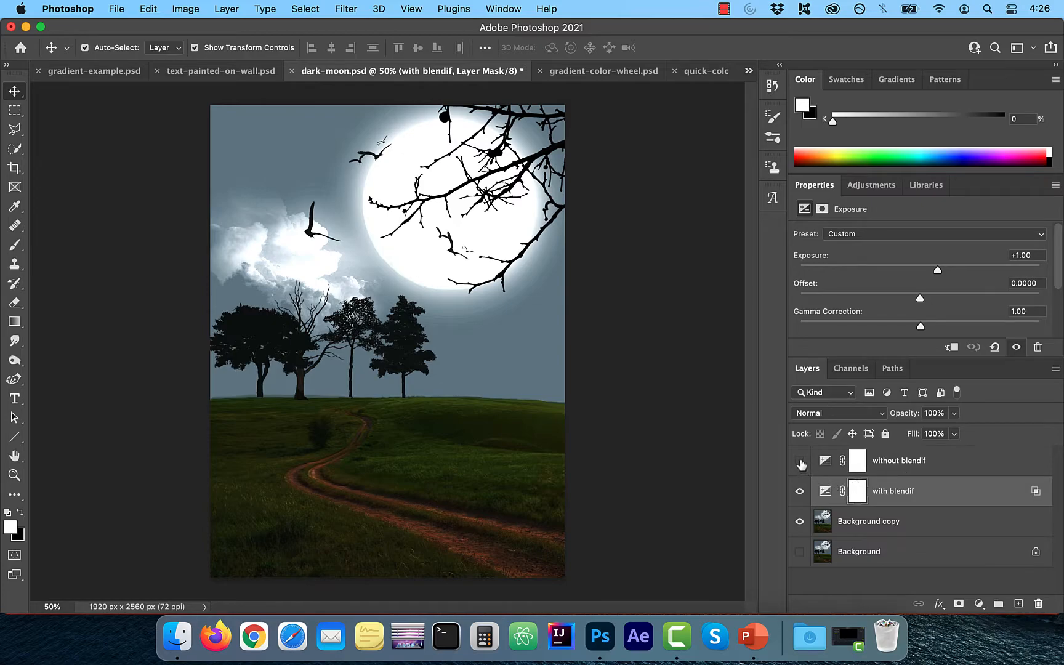
Step: Compare the "without blendif" and "with blendif" exposure layers by alternating their visibility, leaving only "with blendif" shown
click(800, 461)
click(800, 492)
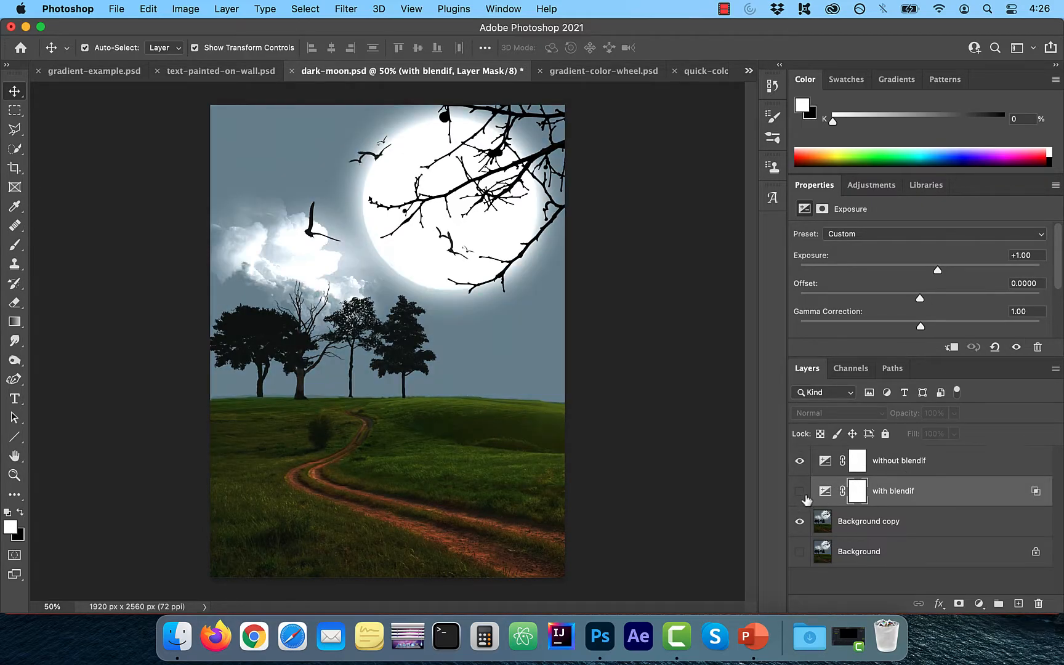
click(799, 462)
click(800, 491)
click(800, 490)
click(800, 461)
click(799, 461)
click(800, 491)
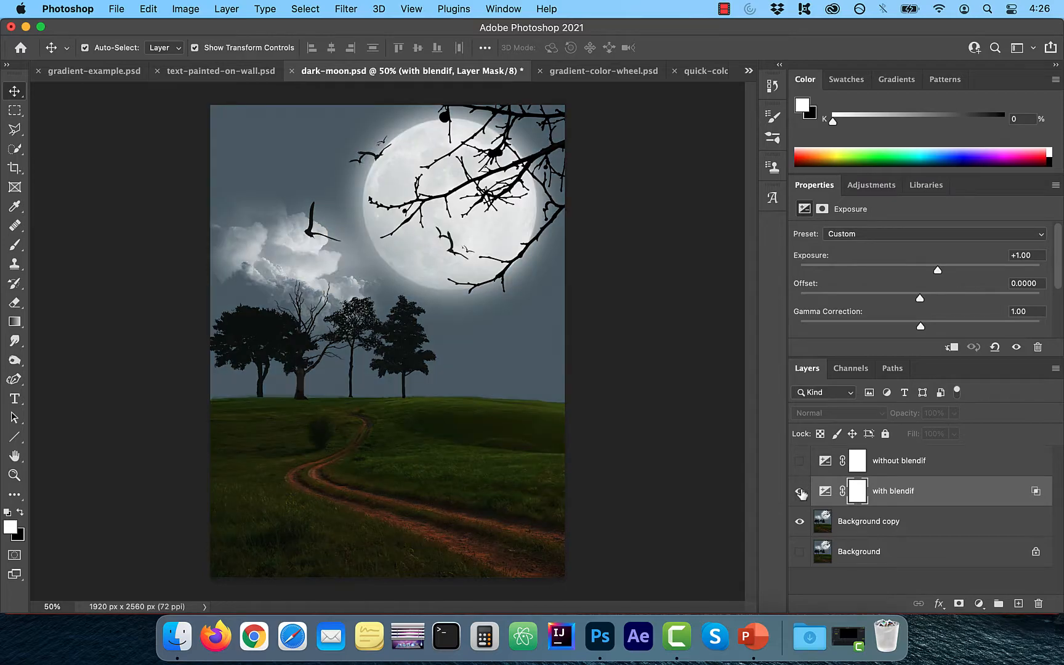
click(799, 491)
click(800, 490)
Step: Set the "with blendif" layer's blend mode to Soft Light and its fill opacity to 73%
double_click(1036, 492)
drag(795, 209, 814, 204)
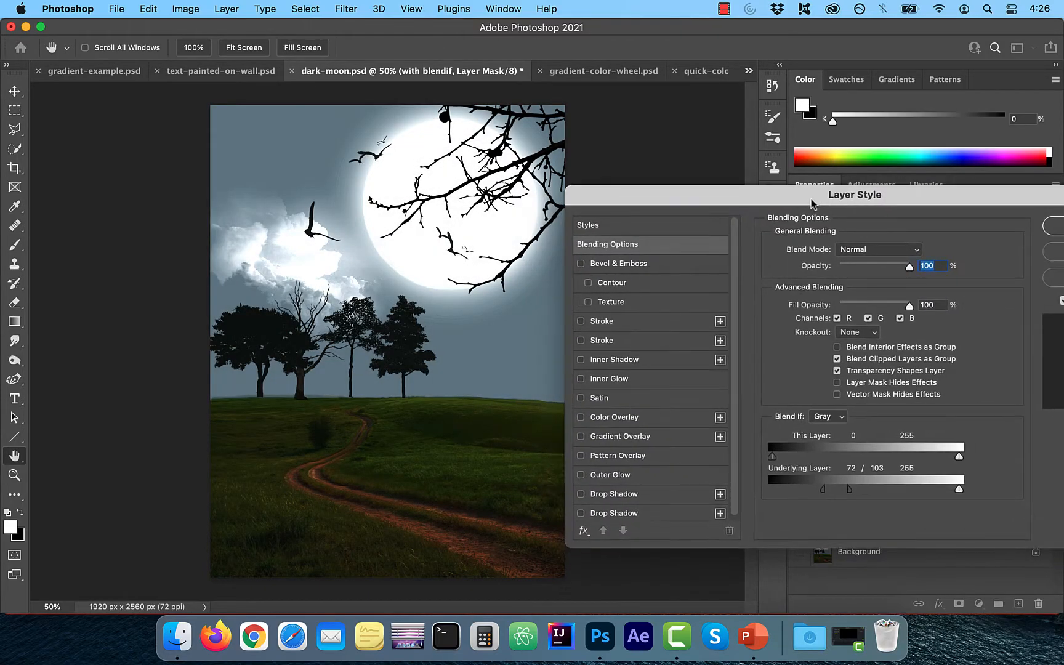
click(891, 248)
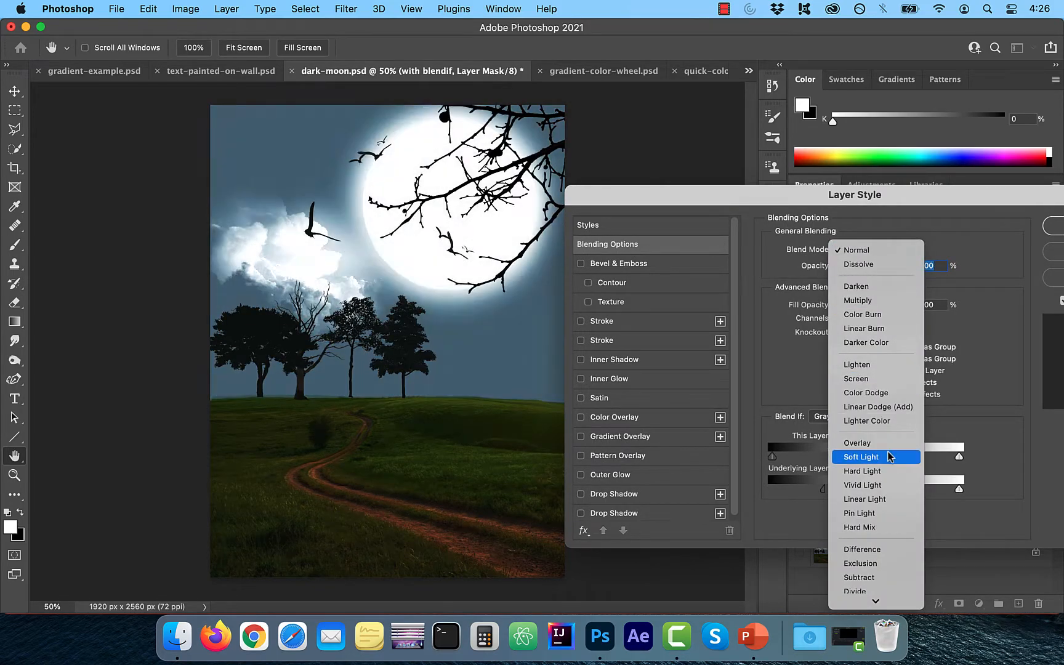
click(890, 457)
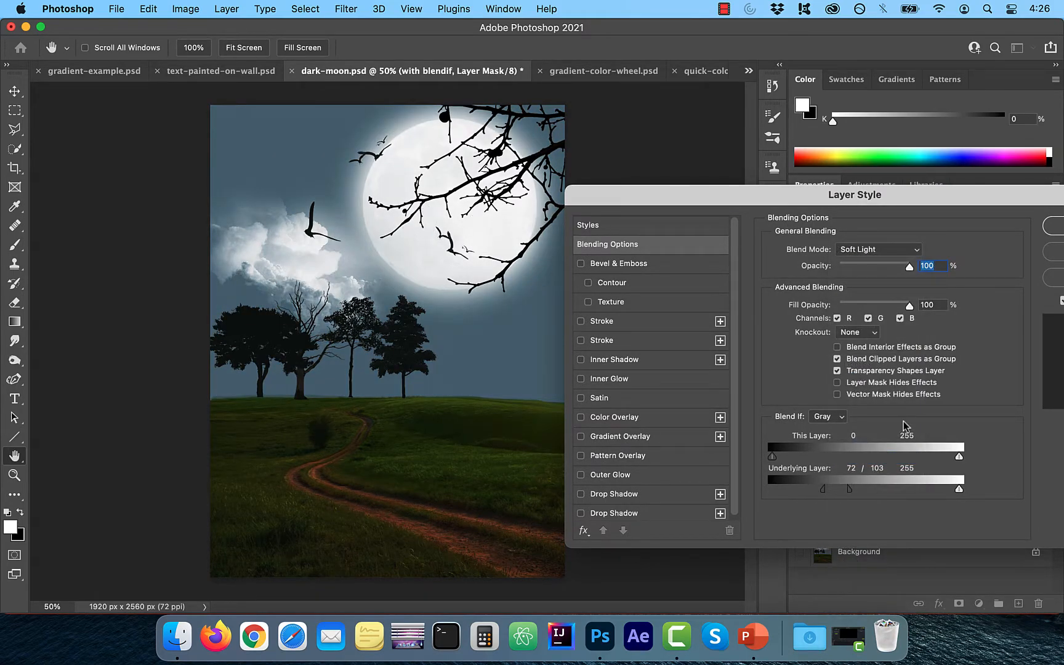
drag(909, 306, 881, 305)
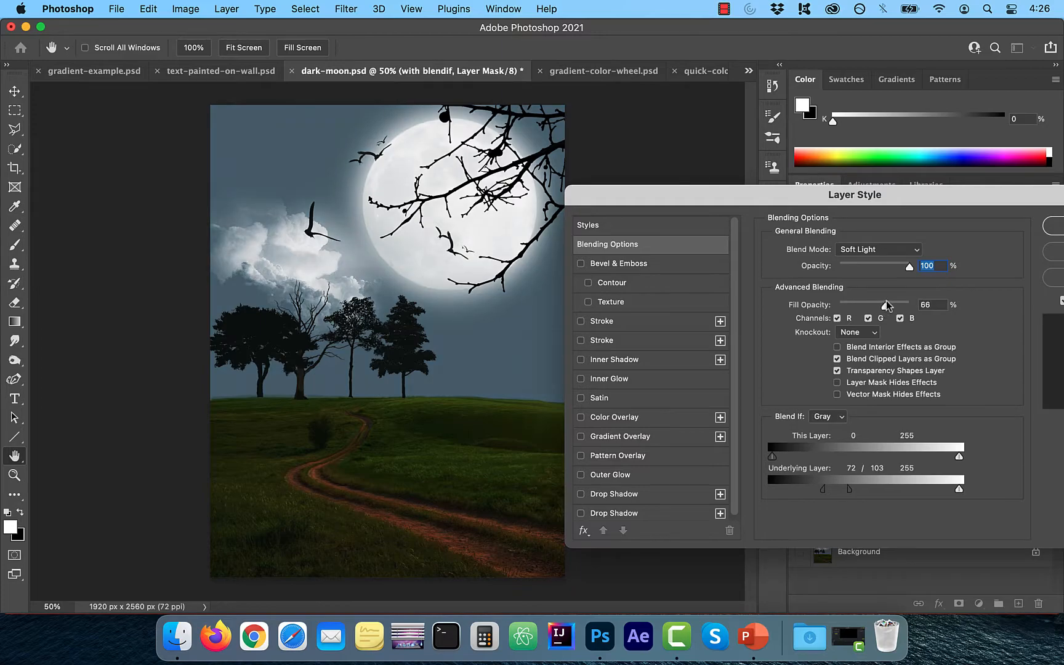
drag(958, 194, 874, 197)
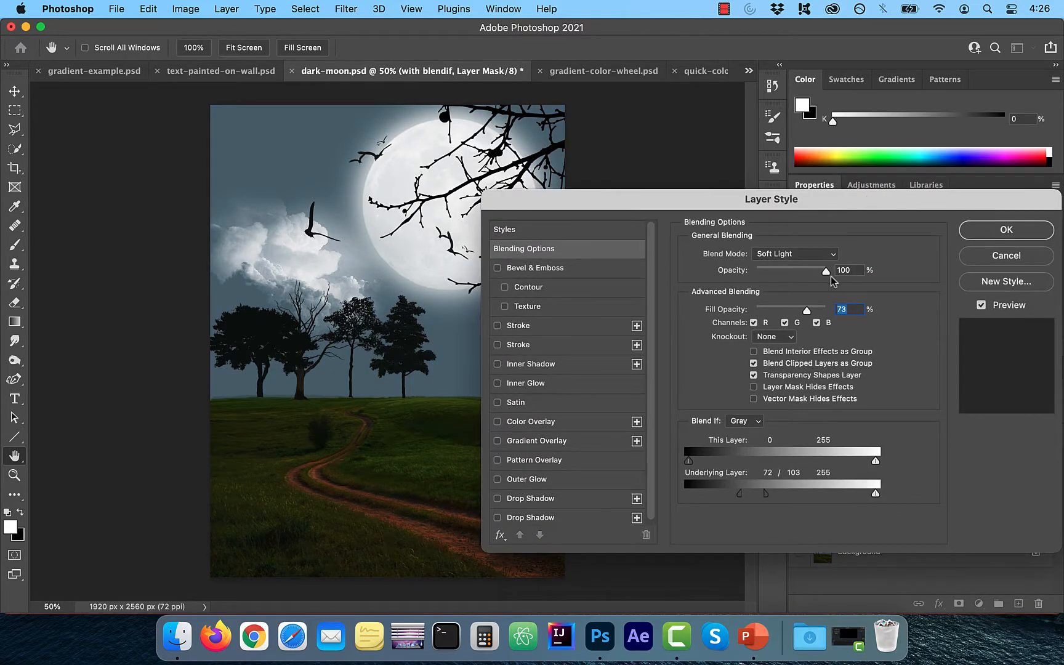
Step: Set the "with blendif" layer's opacity to 92%, apply the blending options, and compare the scene with the layer hidden and shown
drag(826, 274, 820, 279)
key(Return)
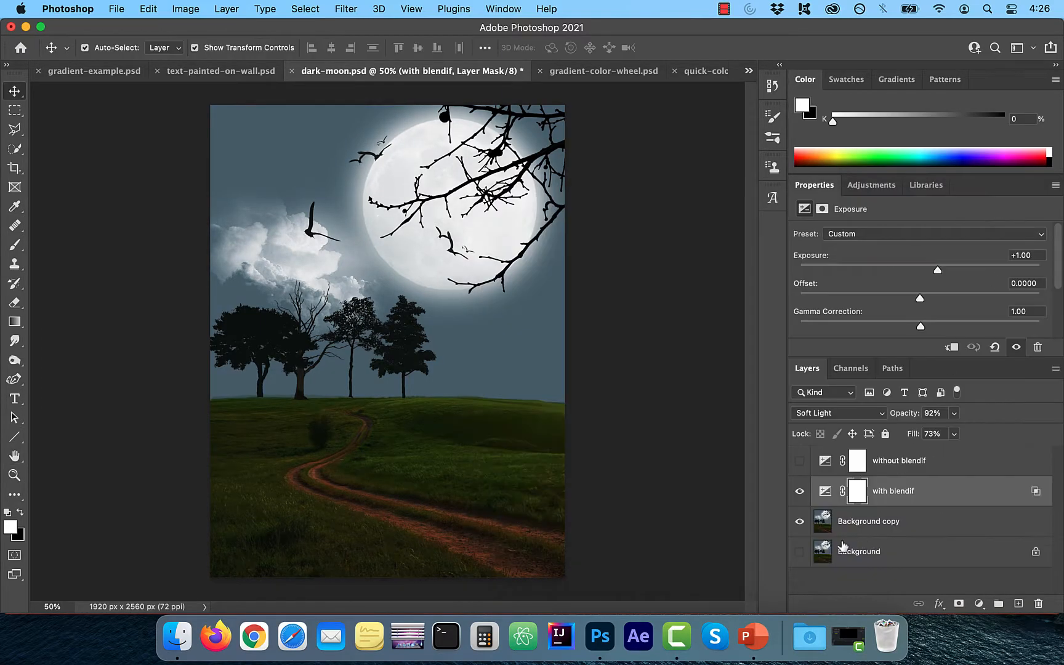
click(800, 496)
click(799, 496)
click(799, 496)
click(799, 496)
click(799, 496)
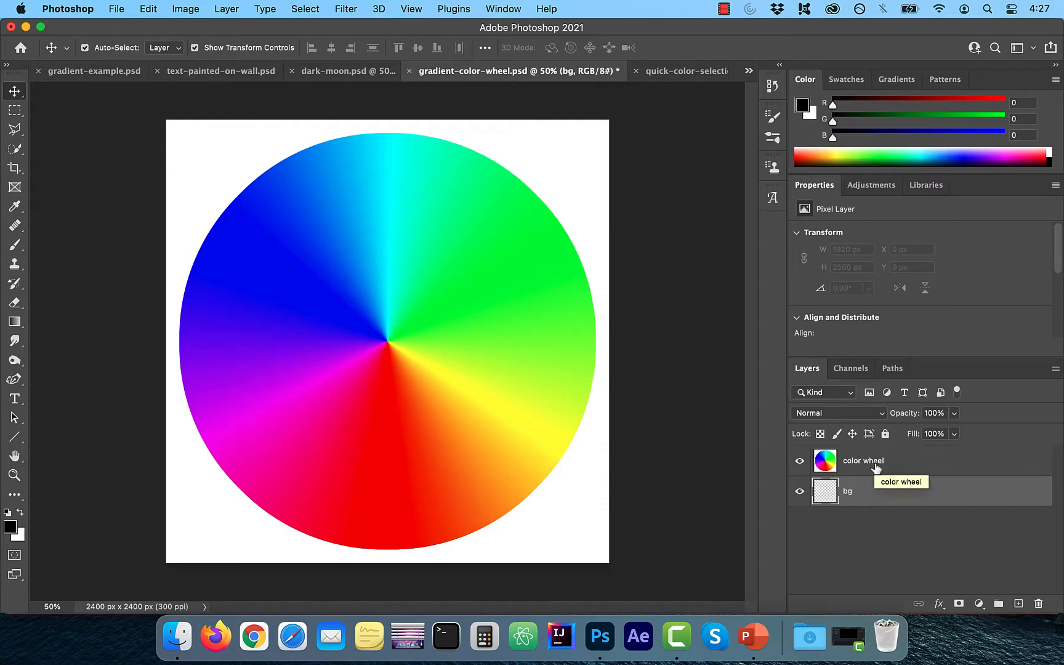
Step: Try the Red channel's Blend If white and black points for This Layer on the "color wheel" layer, returning both to their extremes
double_click(1025, 467)
drag(636, 202, 708, 180)
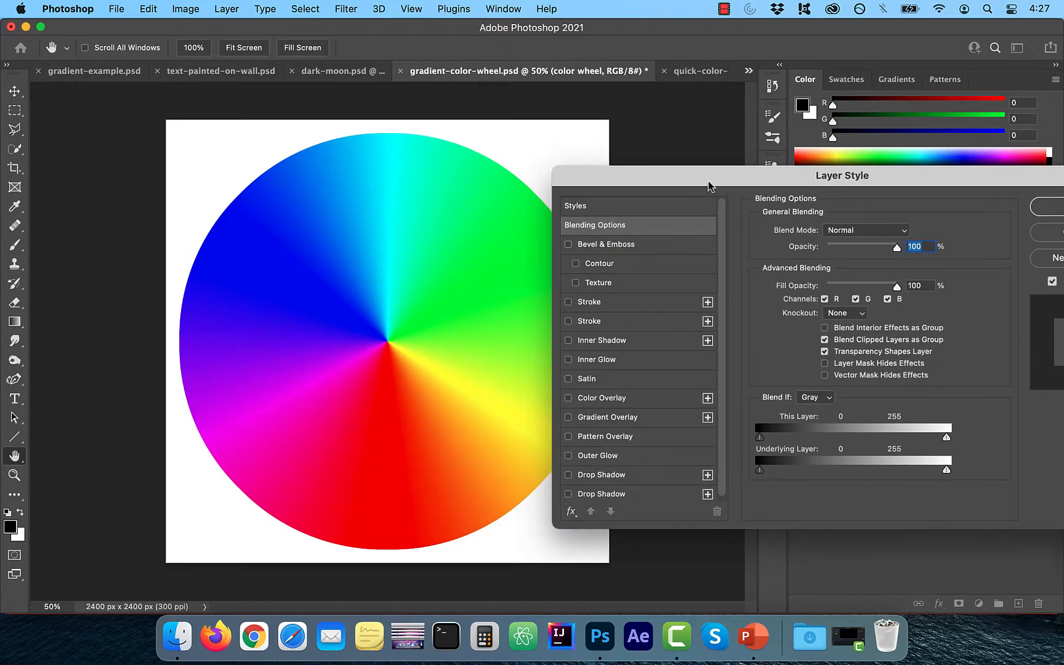
click(827, 397)
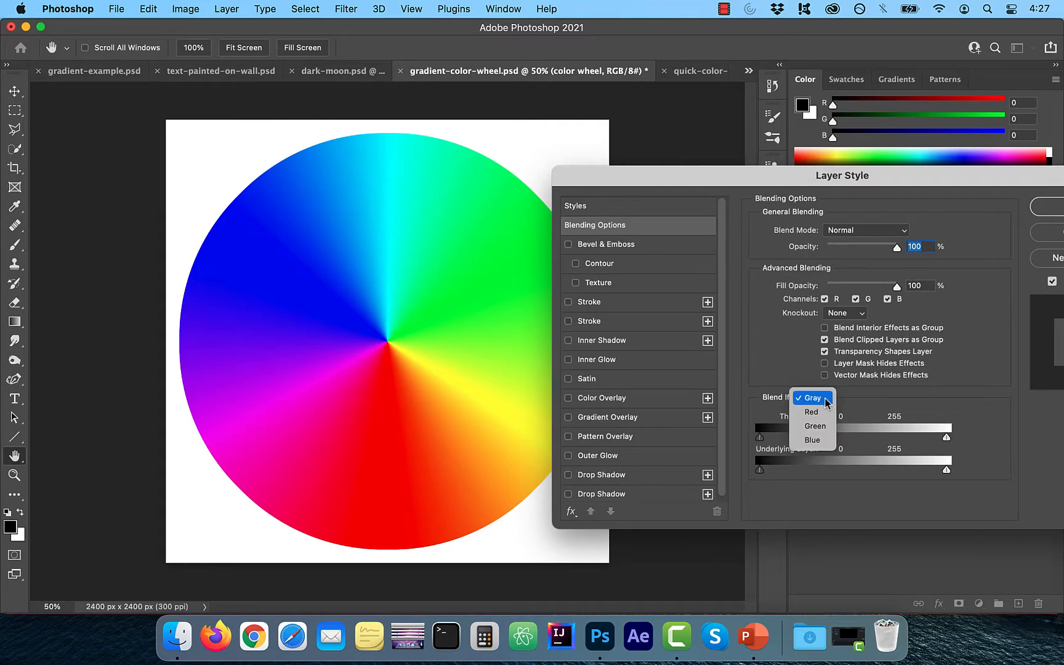
click(826, 413)
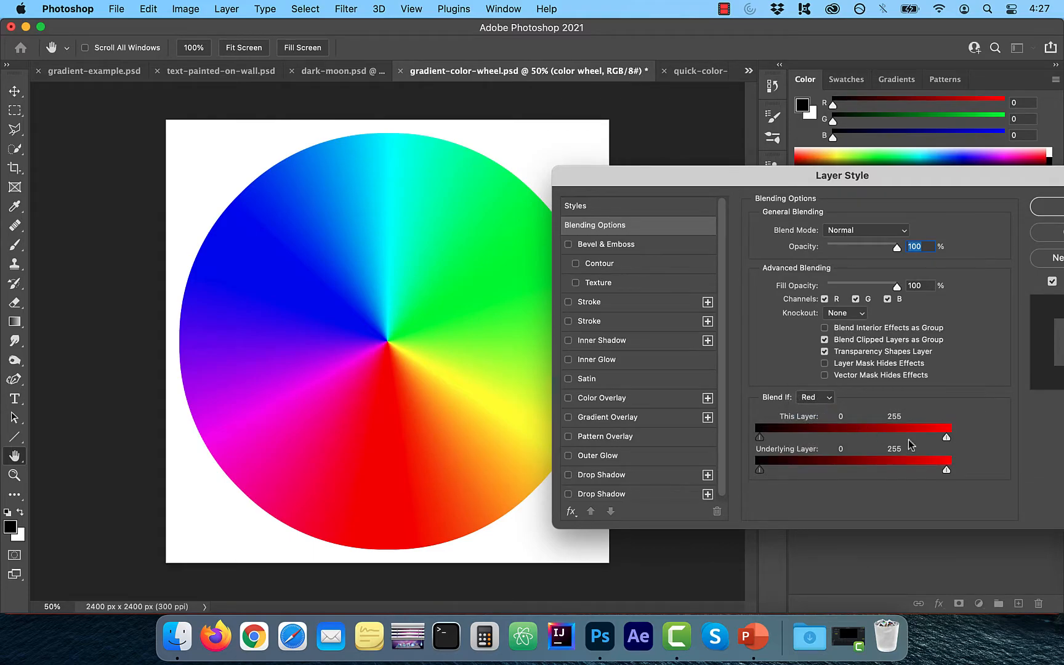
mouse_move(945, 439)
mouse_down()
mouse_move(834, 437)
mouse_move(964, 431)
mouse_up()
mouse_move(760, 438)
mouse_down()
mouse_move(845, 429)
mouse_move(754, 437)
mouse_up()
click(819, 399)
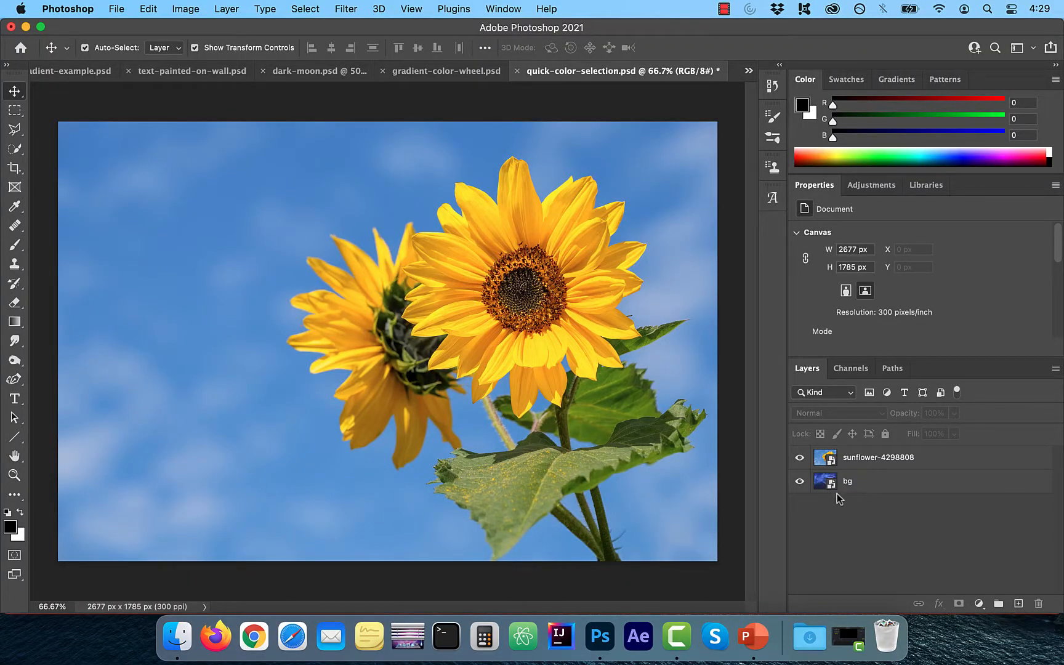
Step: Compare the sunflower photo with the stormy "bg" layer by alternately hiding and showing the "sunflower-4298808" layer
click(798, 458)
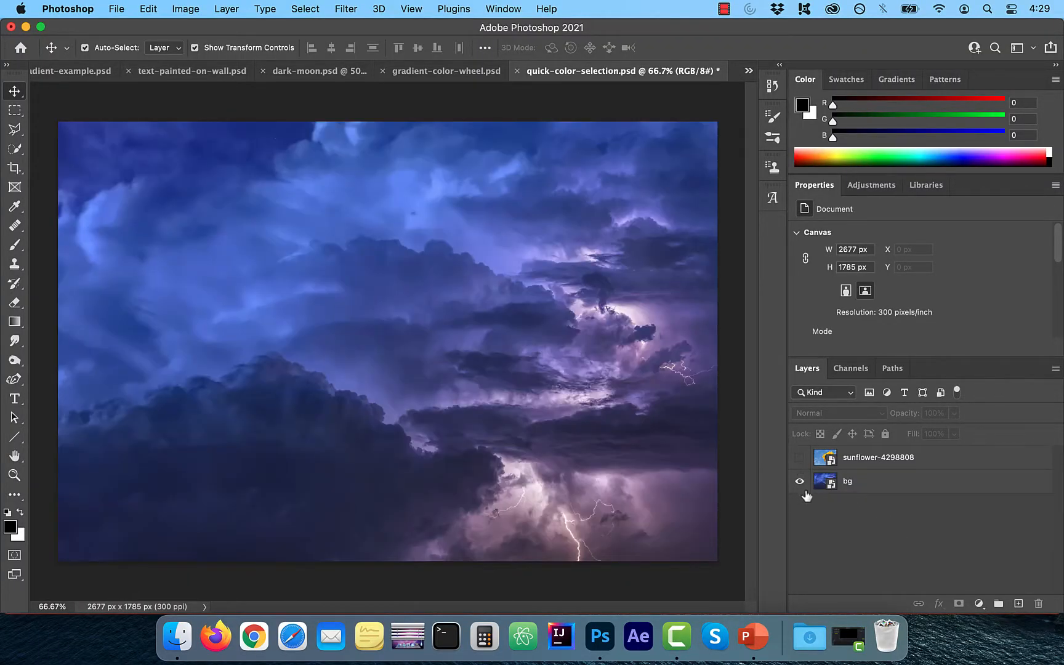
click(799, 459)
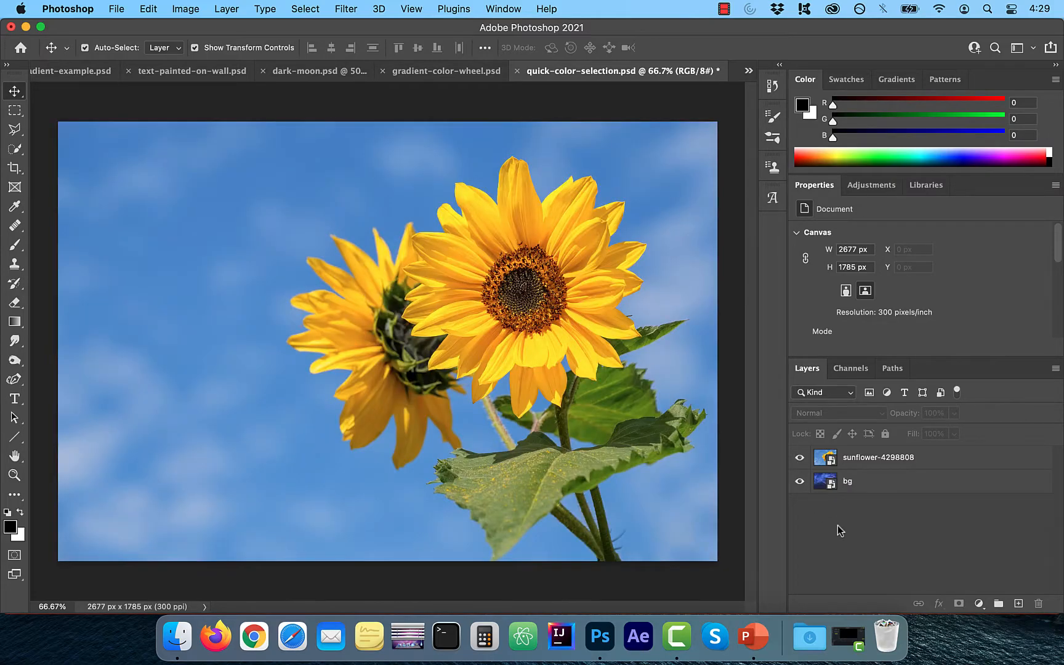
click(800, 459)
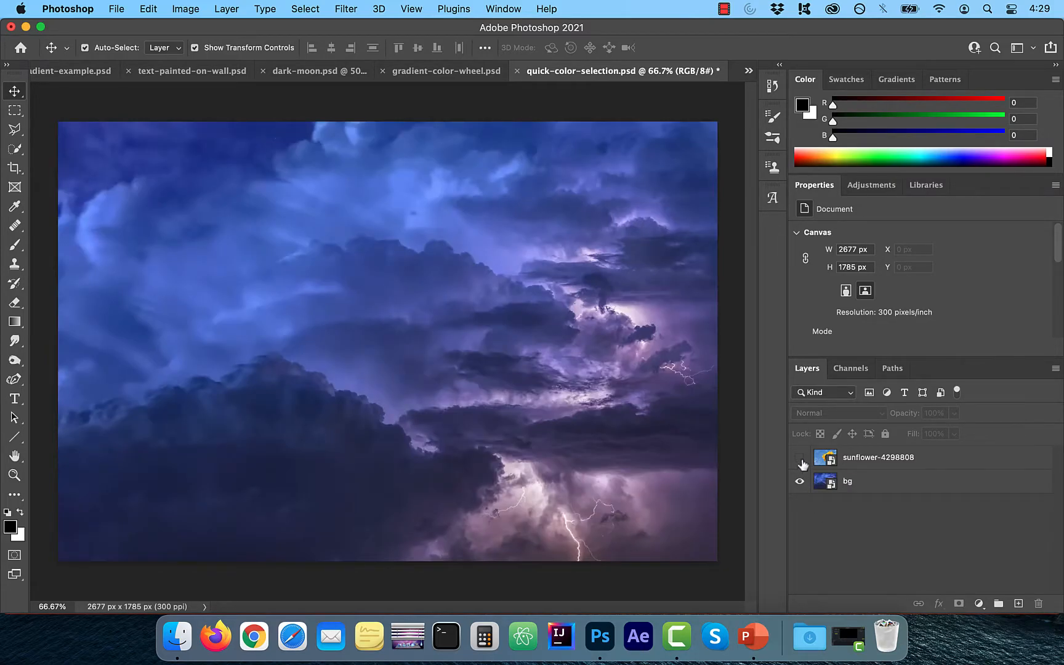
click(800, 459)
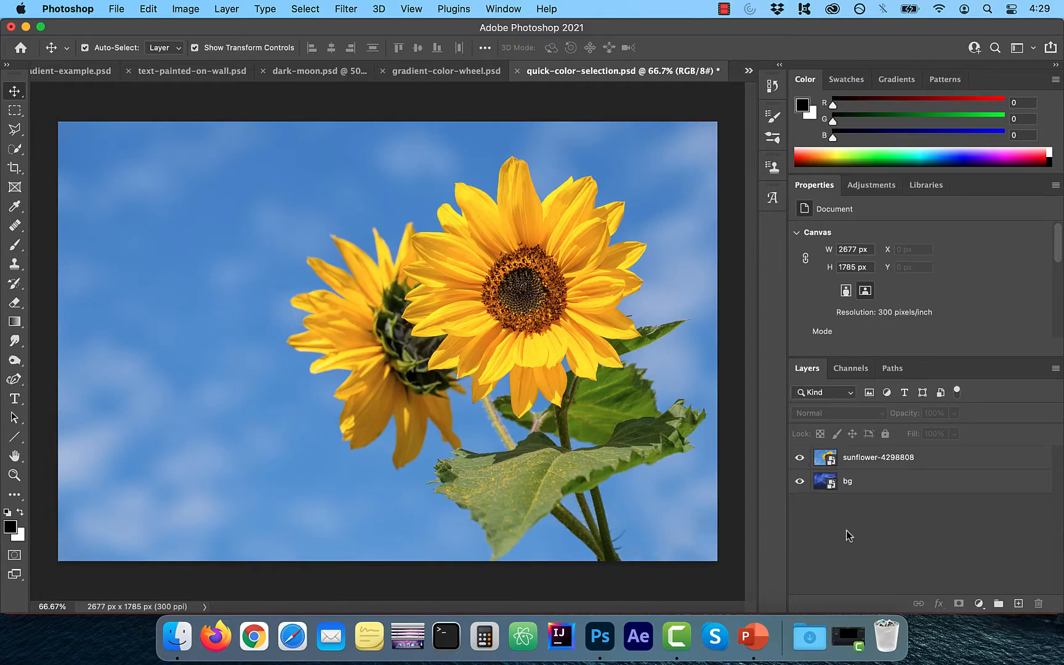
Step: Set the sunflower layer's Blend If channel to Blue and lower its This Layer white point to 147
double_click(1022, 462)
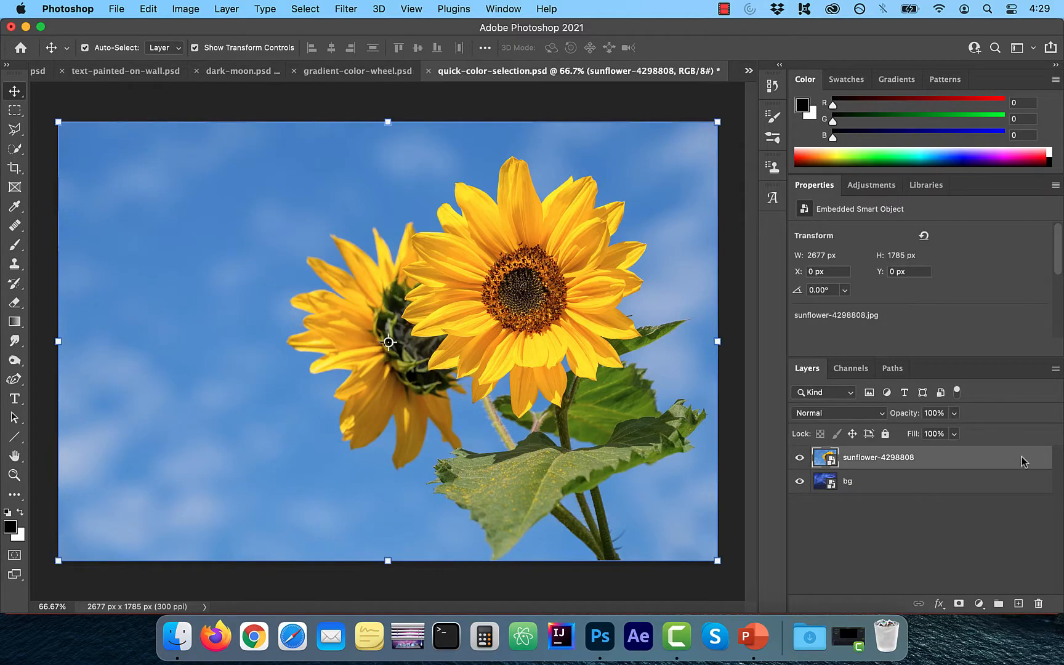
drag(610, 192, 701, 164)
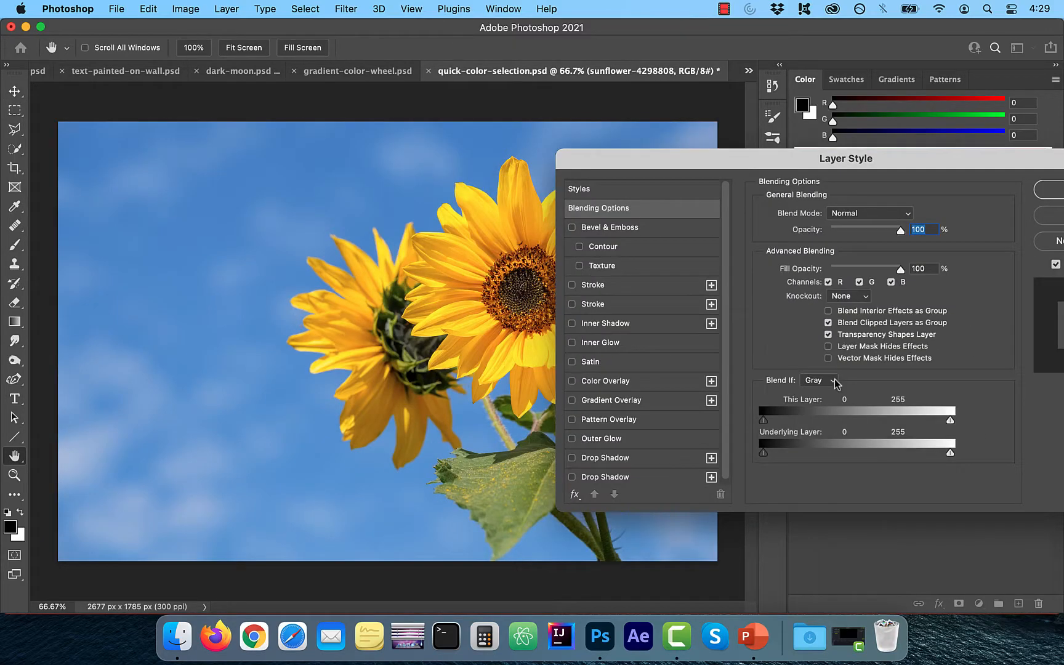
click(836, 382)
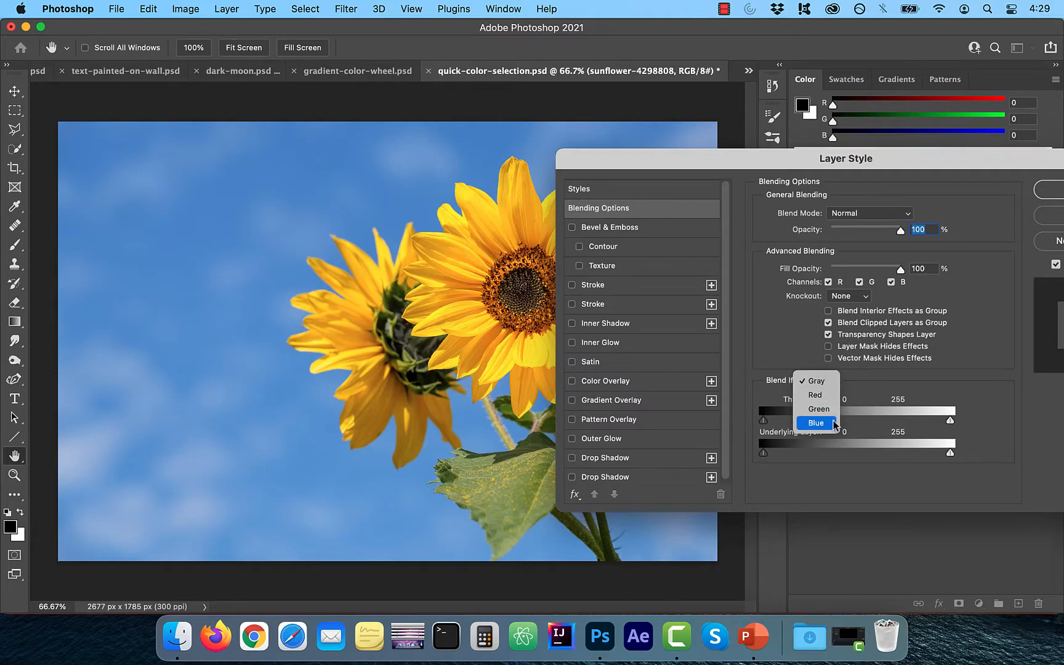
click(816, 423)
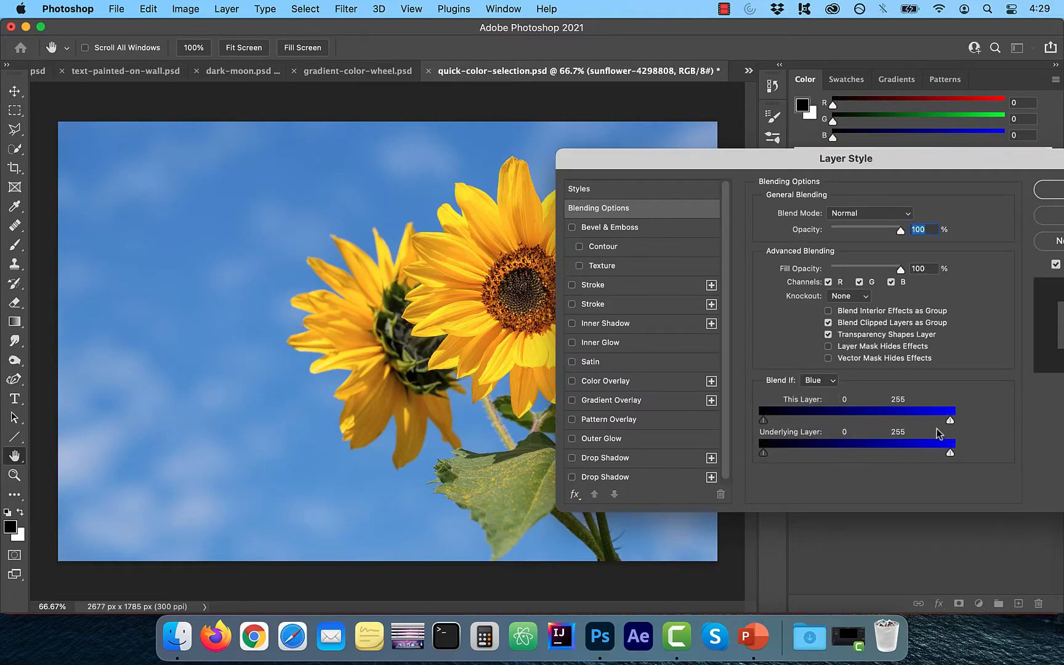
drag(950, 422, 871, 429)
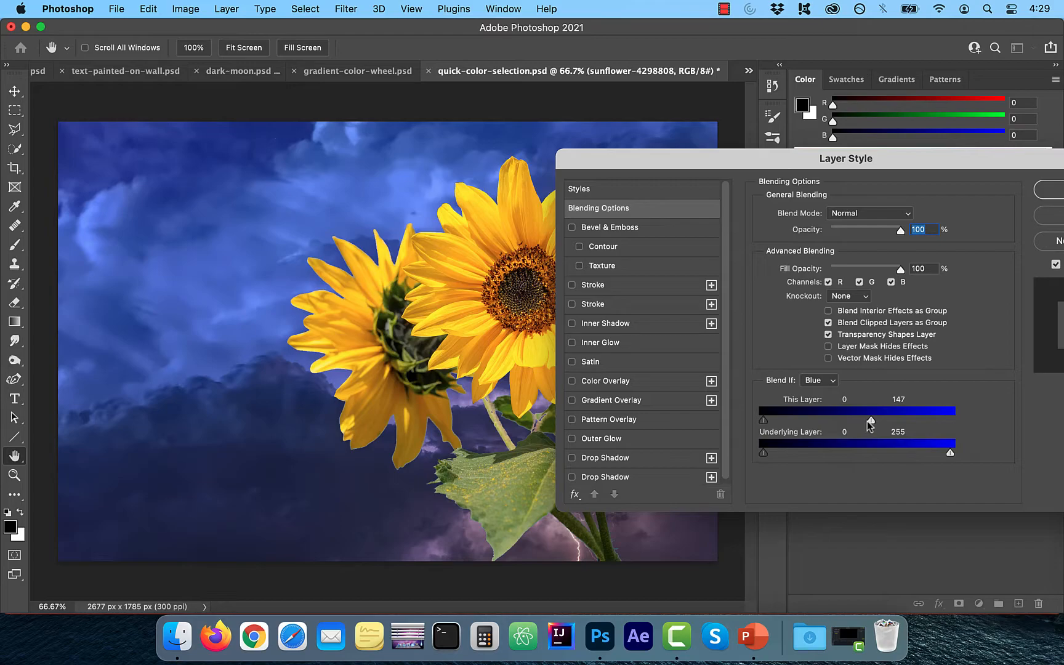
Step: Split the sunflower layer's Blue This Layer white point to 145 / 156 and move the Layer Style dialog to uncover more of the image
alt+drag(871, 422, 866, 425)
drag(868, 421, 877, 421)
drag(920, 165, 902, 71)
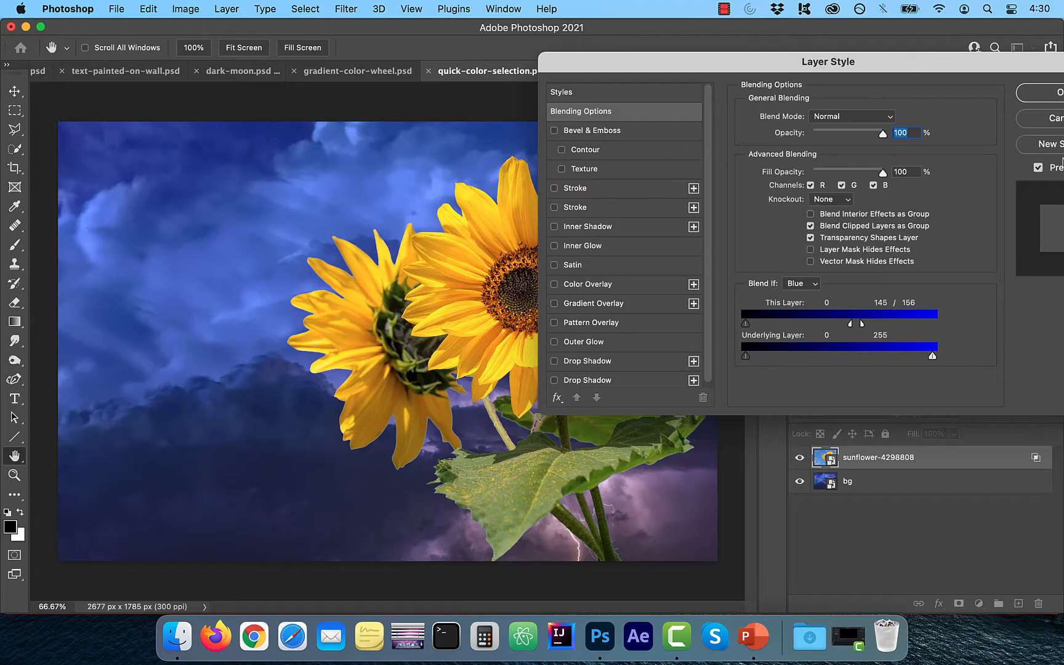